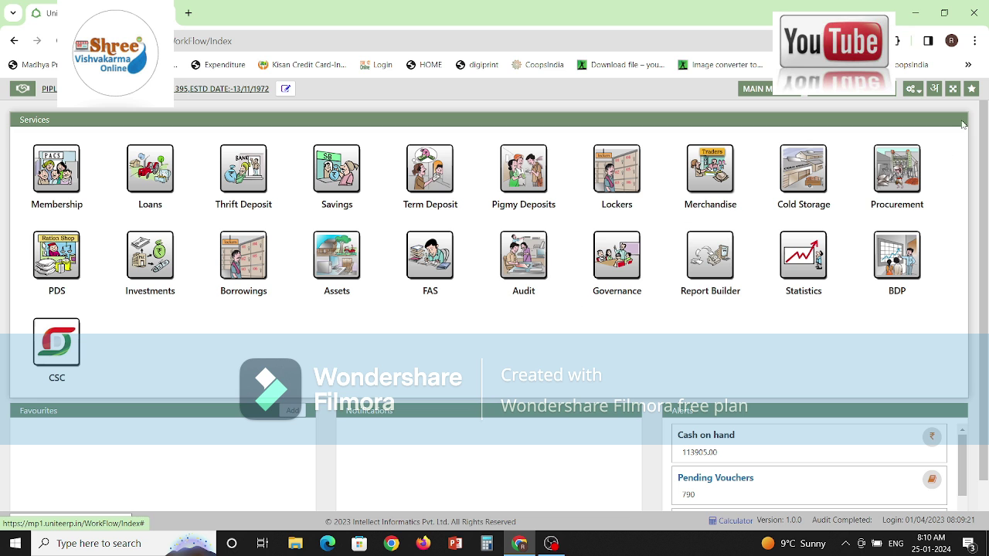
Step: Add a new supplier record in the PDS supplier master and return to the dashboard
left_click(912, 89)
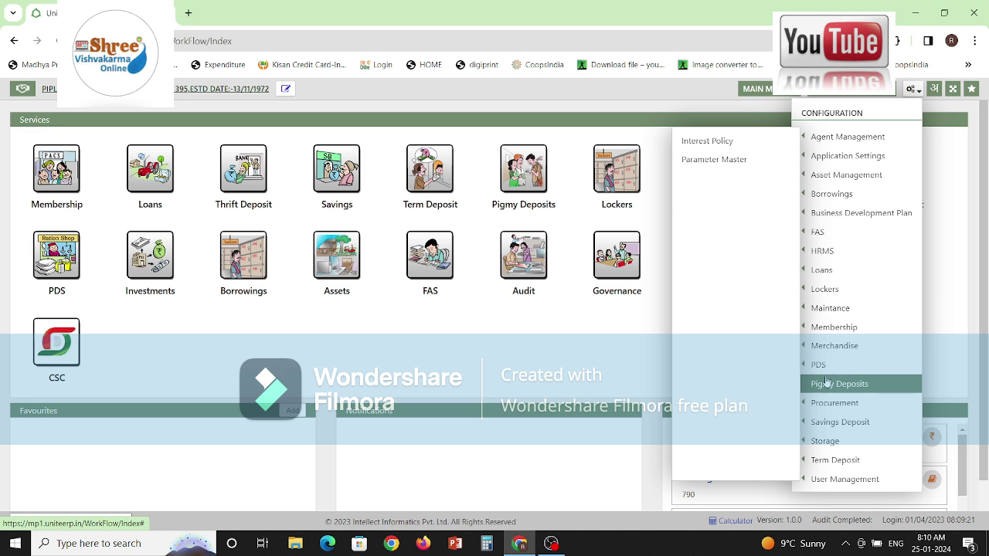
mouse_move(821, 369)
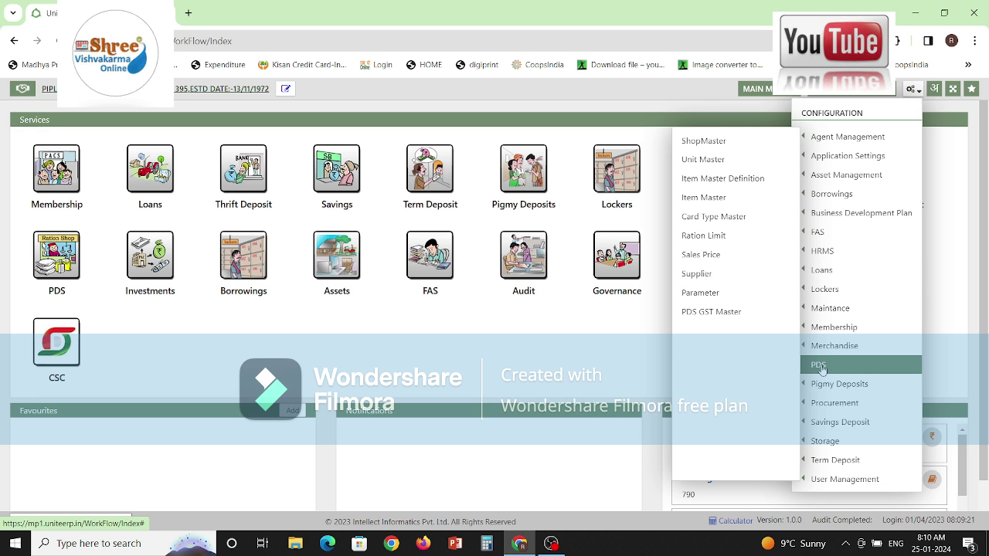
left_click(695, 275)
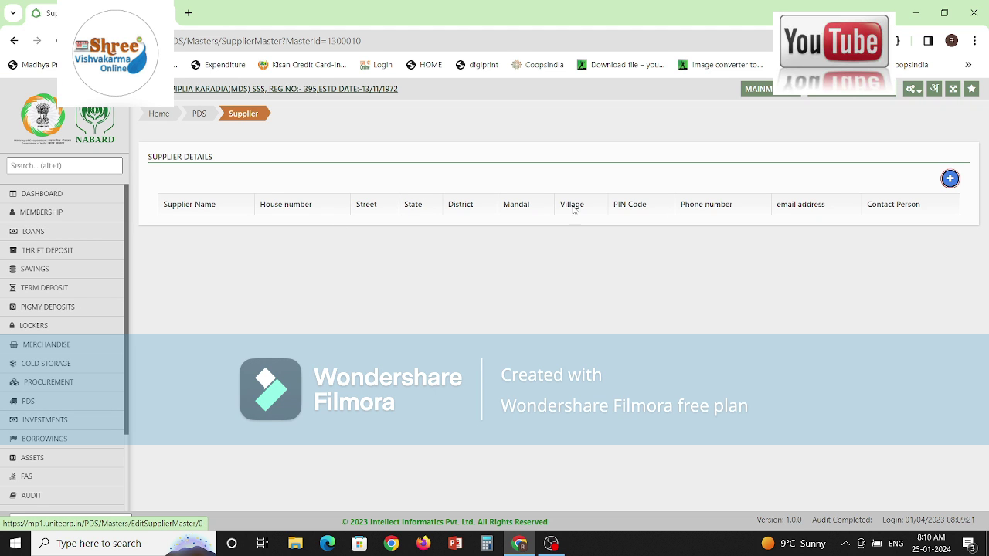
left_click(951, 178)
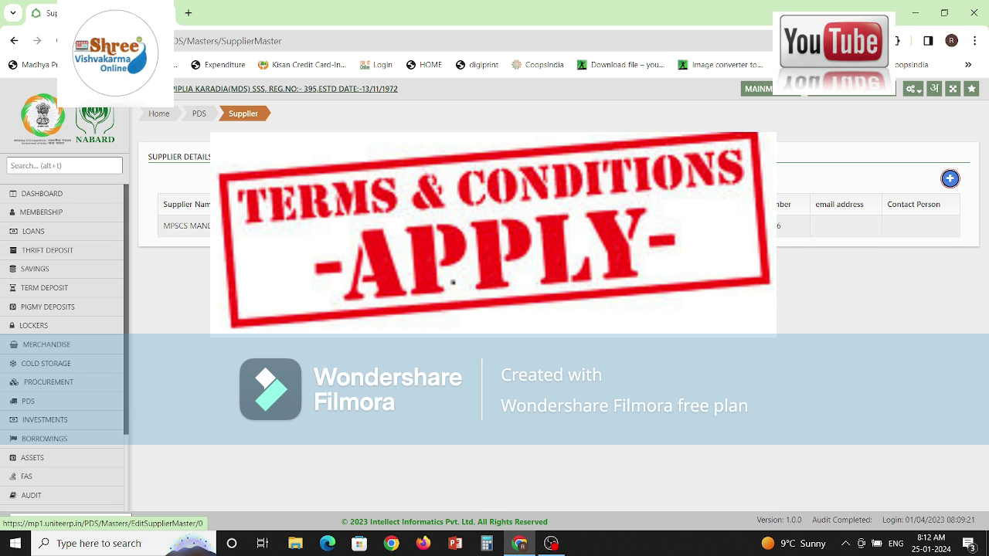
left_click(77, 200)
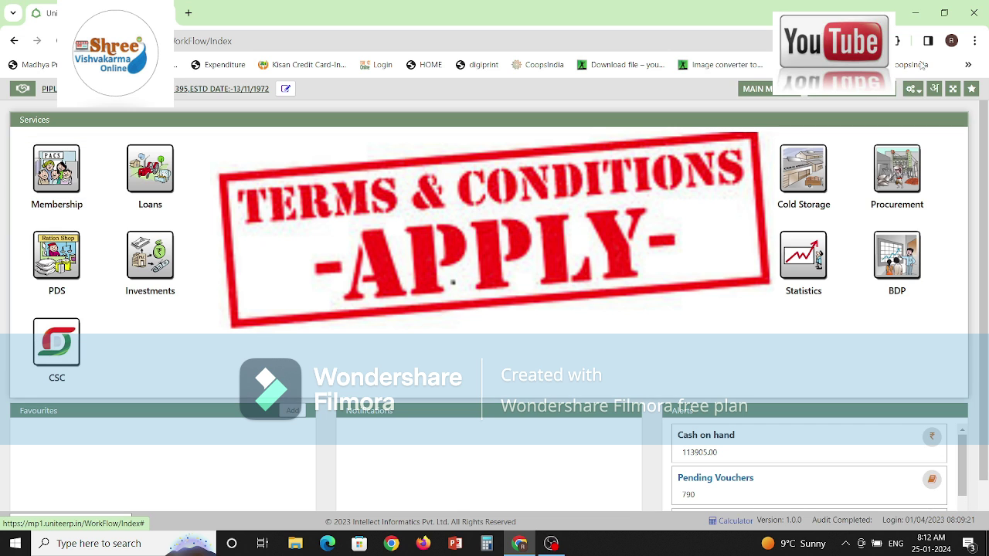
left_click(913, 90)
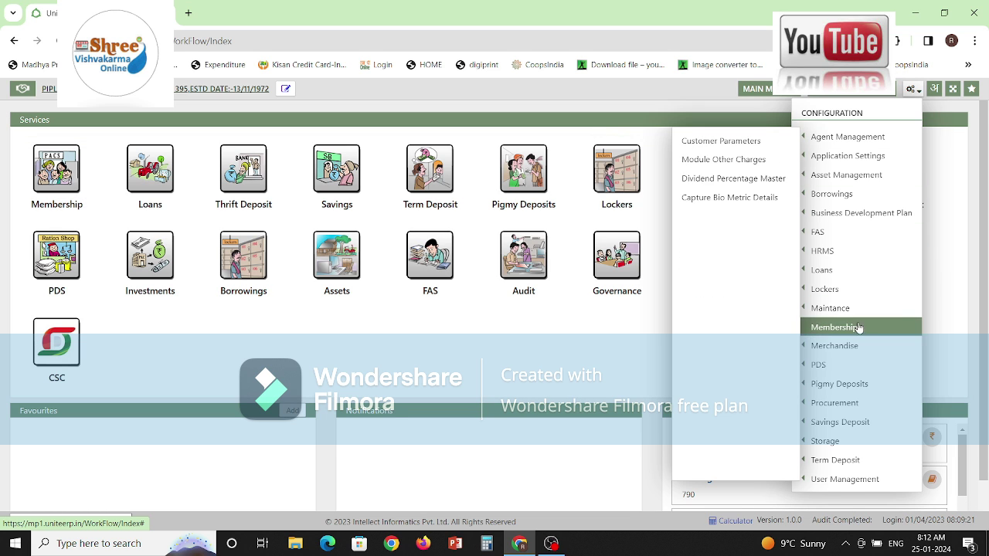
mouse_move(853, 374)
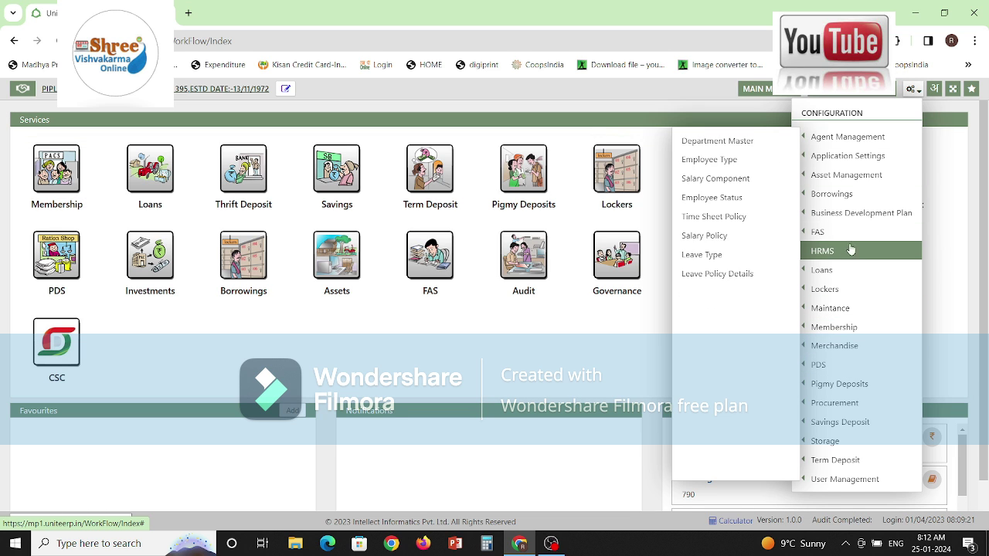
mouse_move(850, 232)
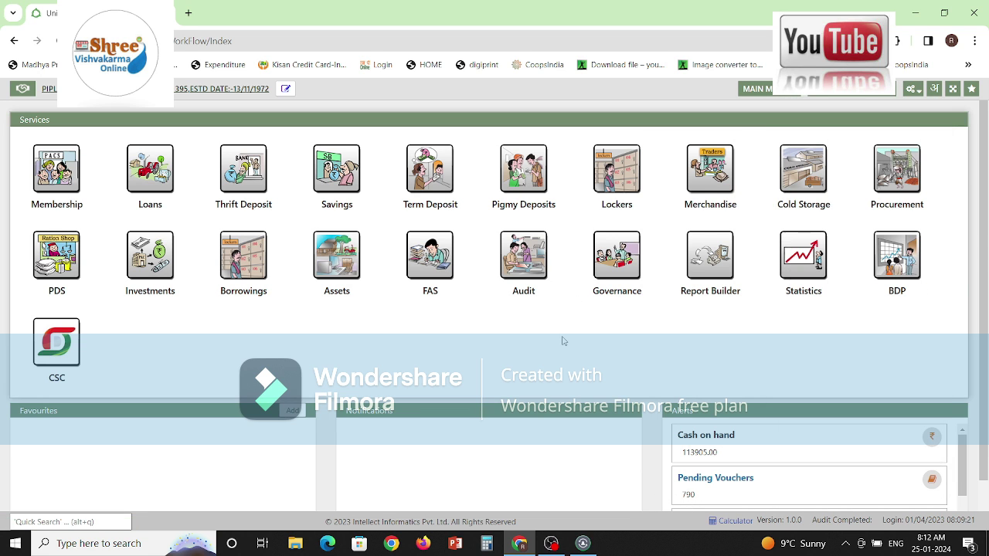
Step: Open the General Ledger report of the FAS module
left_click(433, 291)
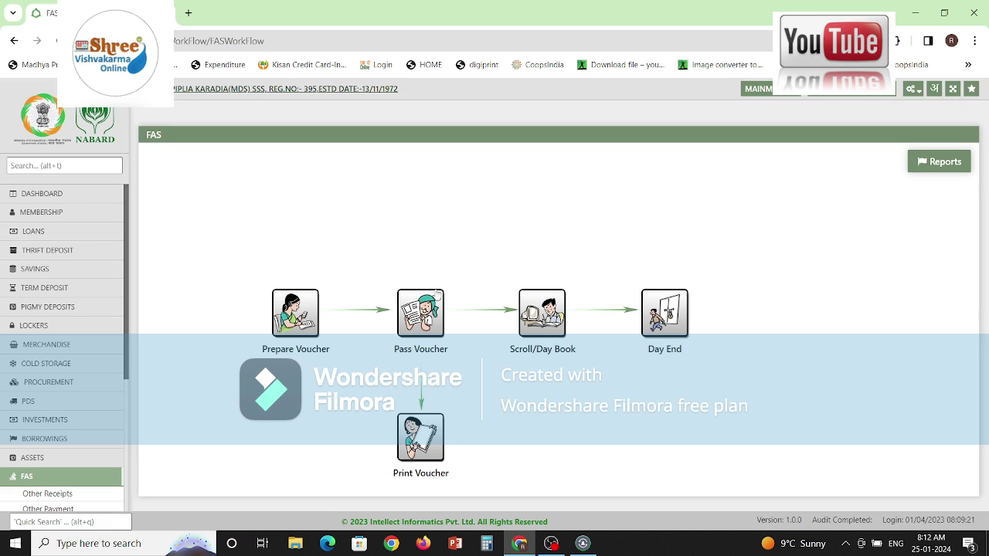
left_click(944, 162)
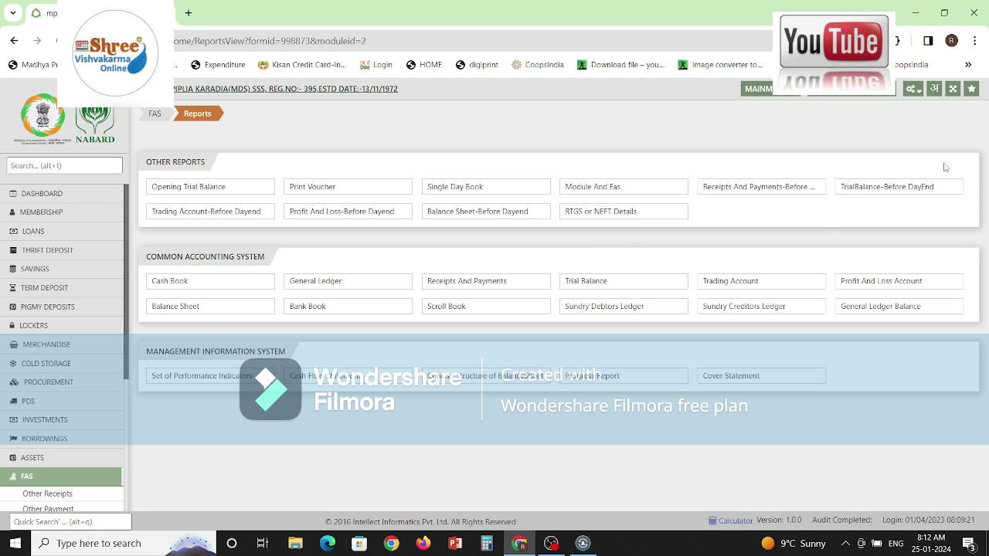
left_click(373, 284)
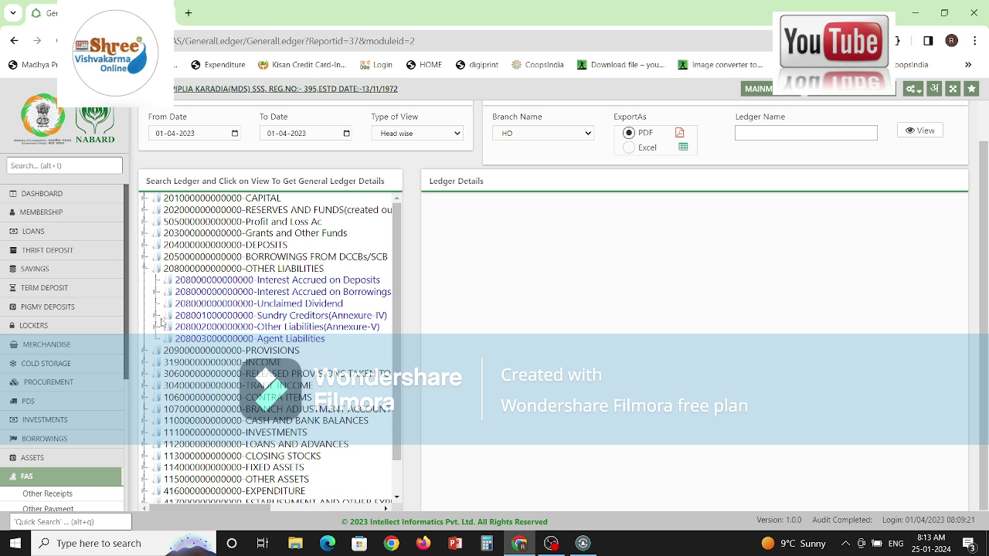
Step: Expand Sundry Creditors (Annexure-IV) under Other Liabilities and check its list for the MPSCS MANDSAUR supplier ledger
left_click(167, 317)
scroll(224, 383, "down", 1)
scroll(224, 383, "down", 1)
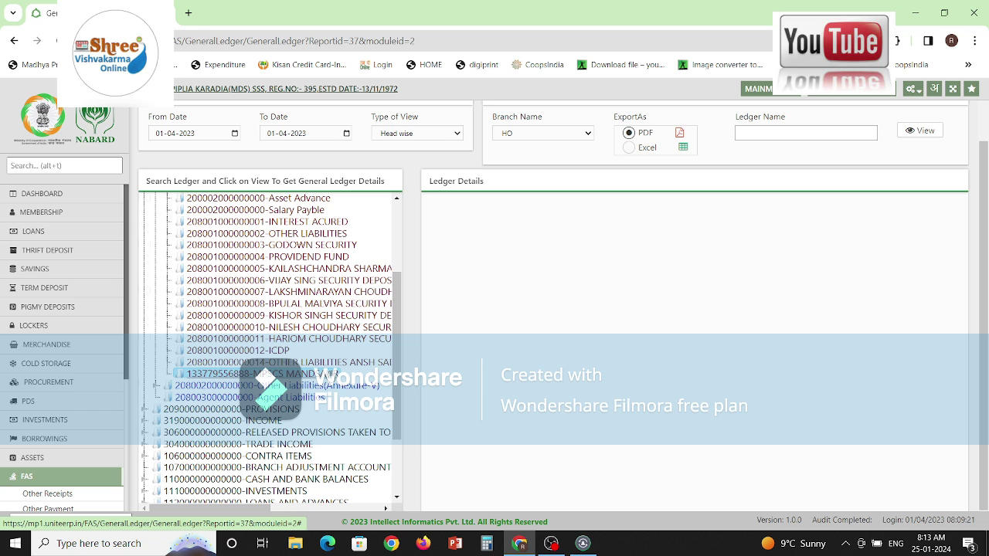
scroll(332, 377, "up", 2)
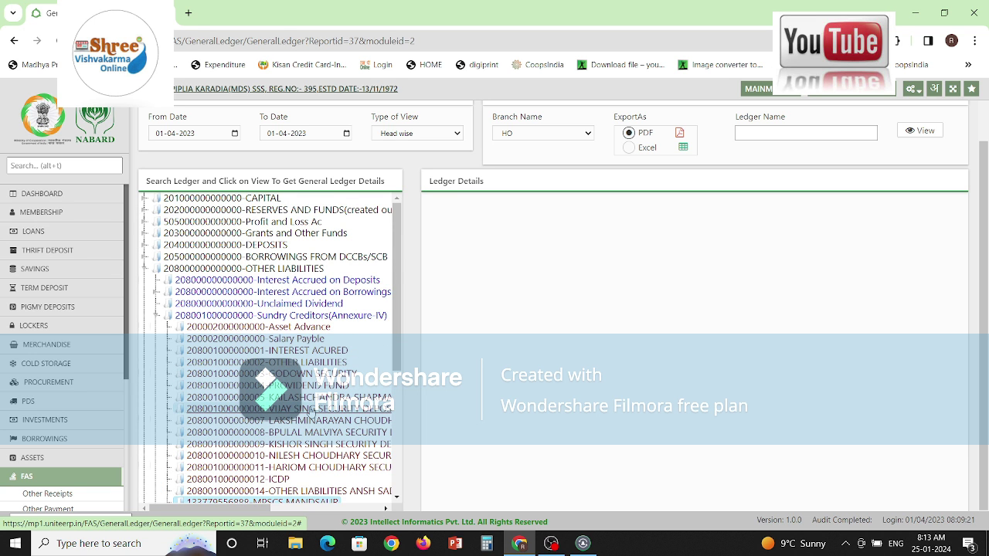
scroll(285, 359, "up", 1)
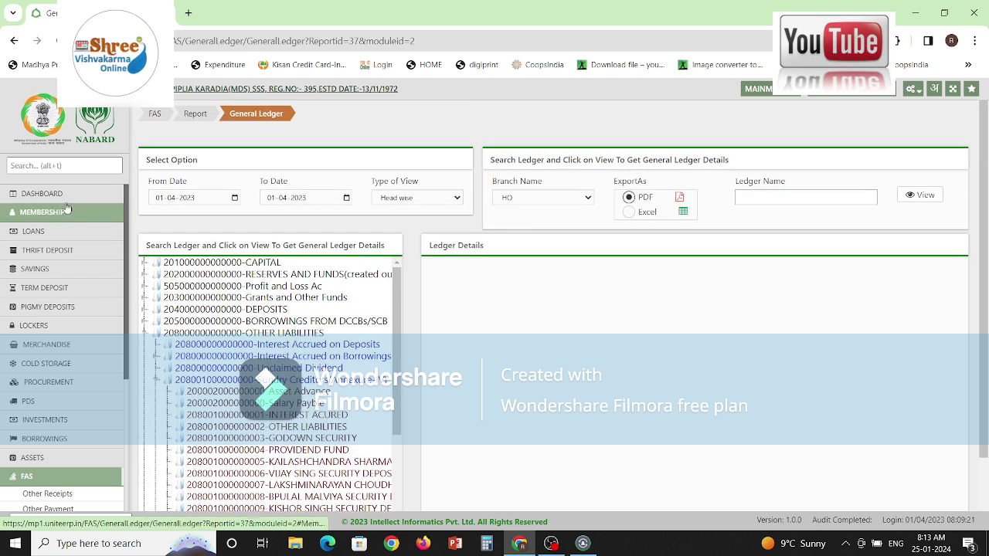
Step: Open the PDS Shop Master and choose to assign a sales person to the PIPLYAKARDIYA shop
left_click(64, 199)
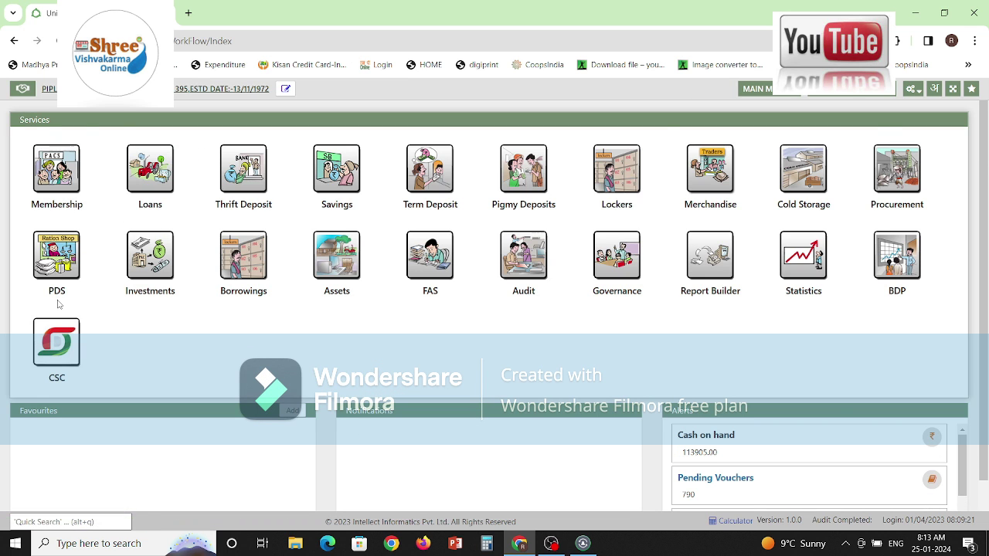
left_click(59, 261)
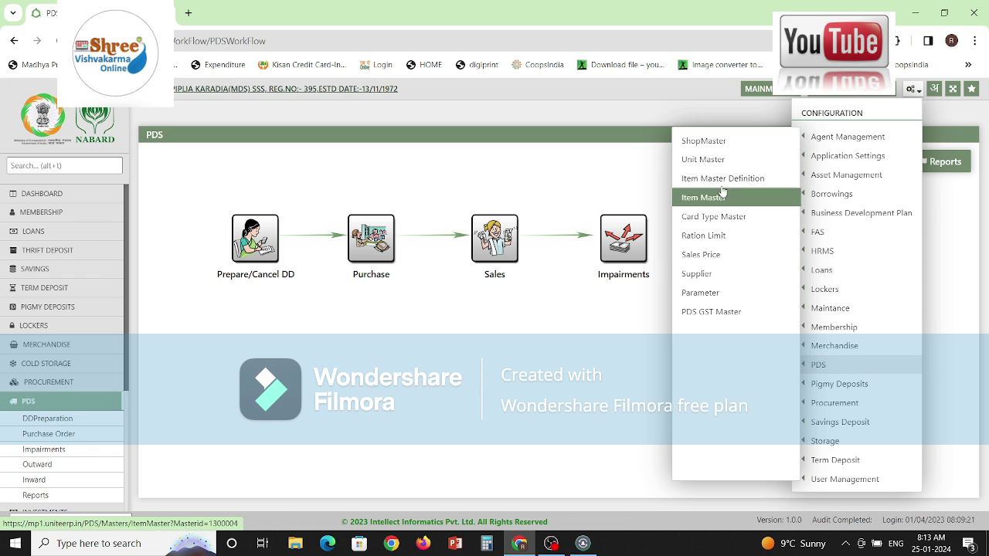
left_click(715, 143)
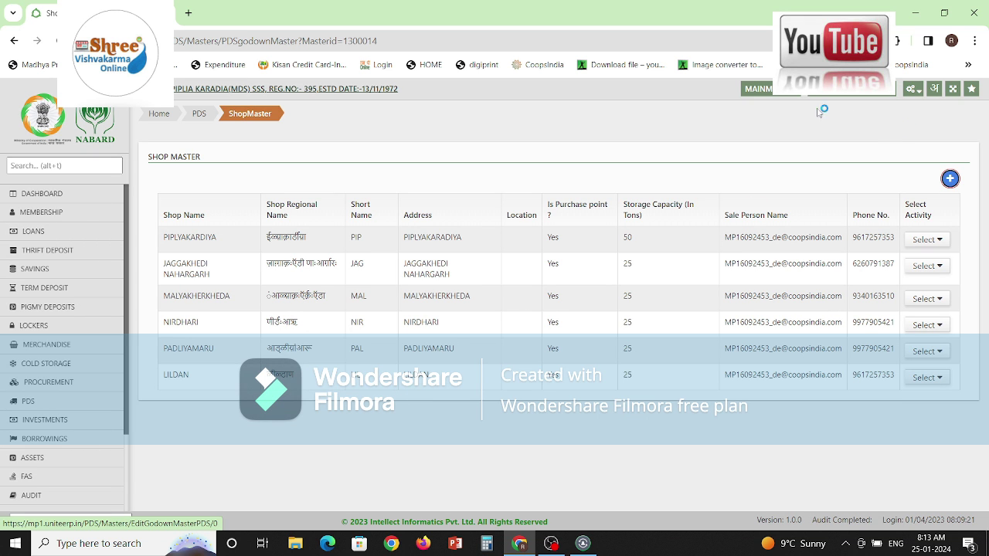
left_click(938, 241)
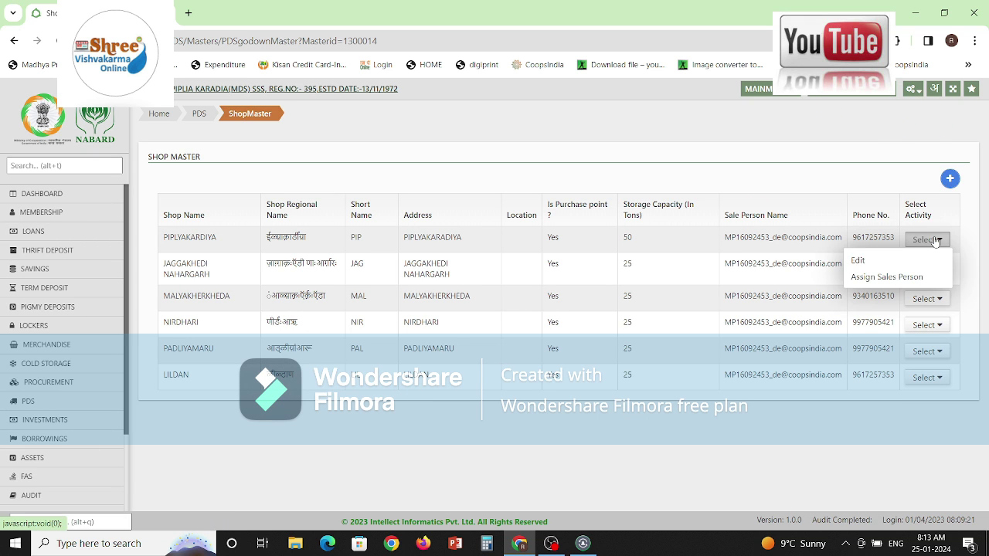
left_click(889, 277)
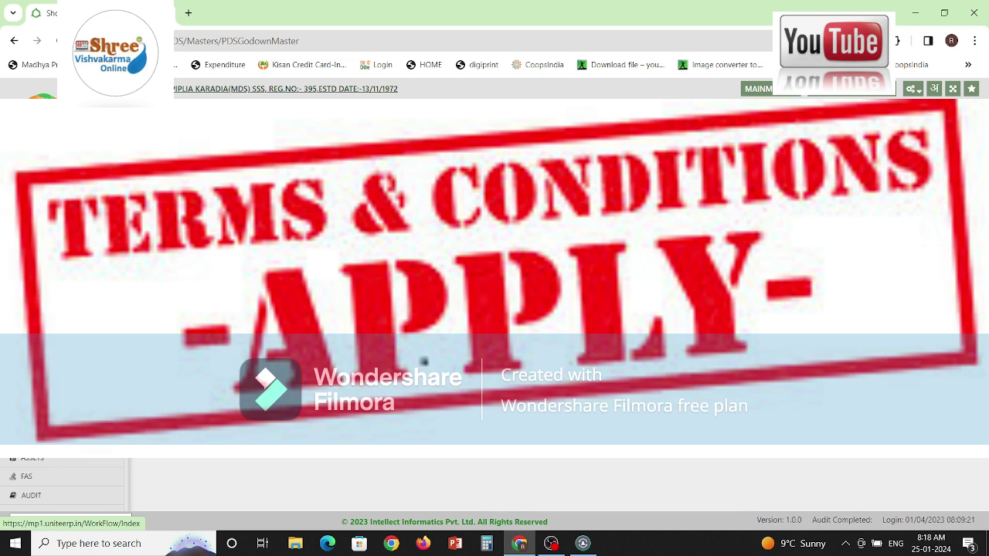
Step: Try to open the PDS purchase page from the dashboard and proceed to assigning the godown parameters
left_click(58, 116)
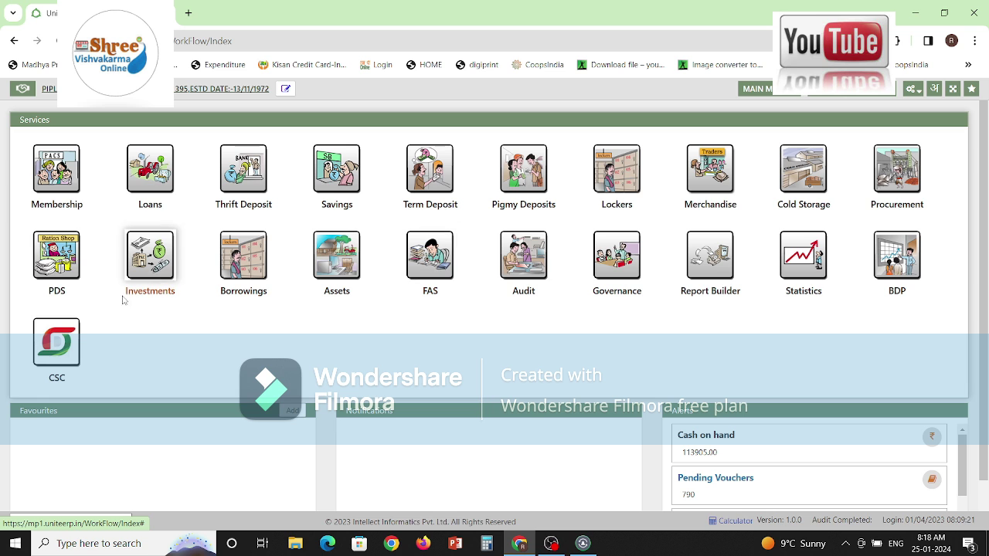
left_click(57, 259)
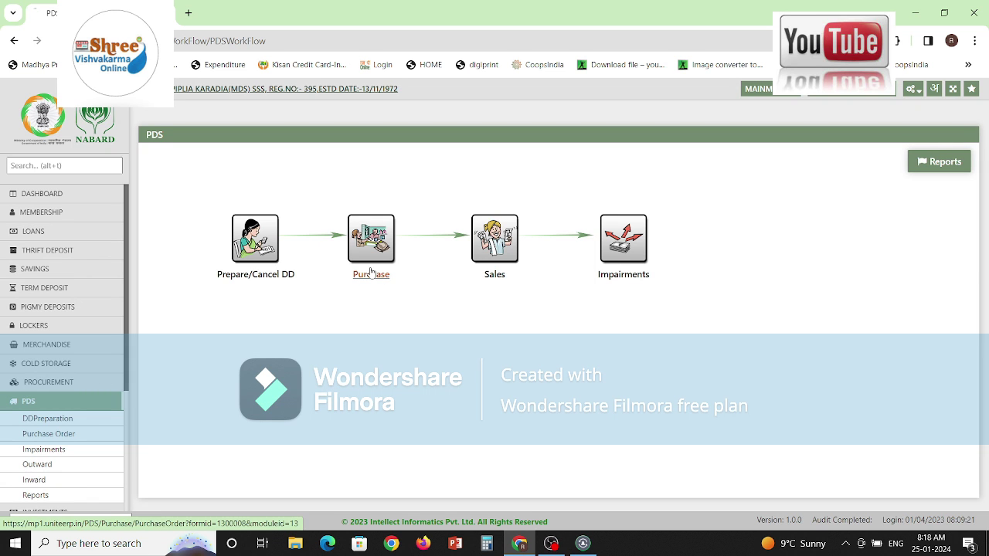
left_click(370, 272)
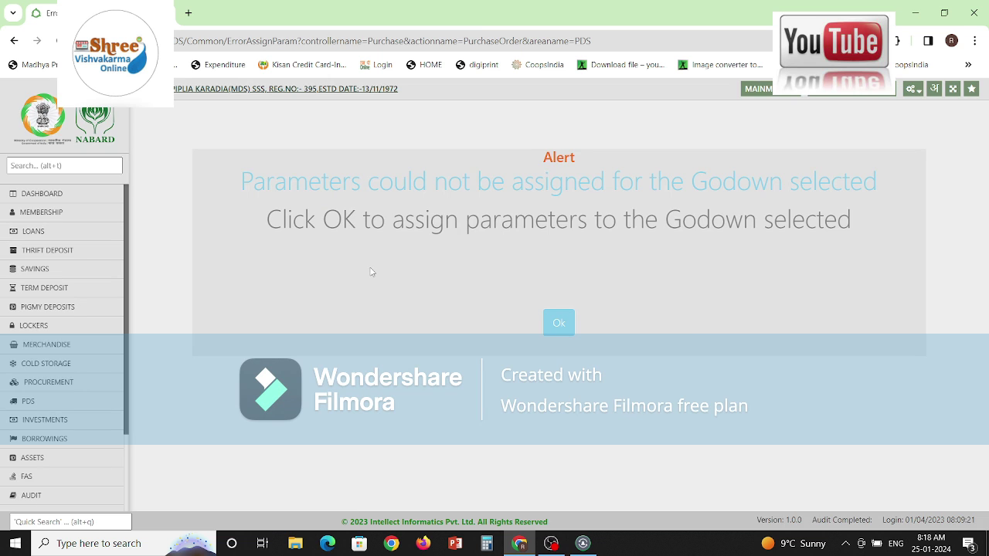
left_click(558, 323)
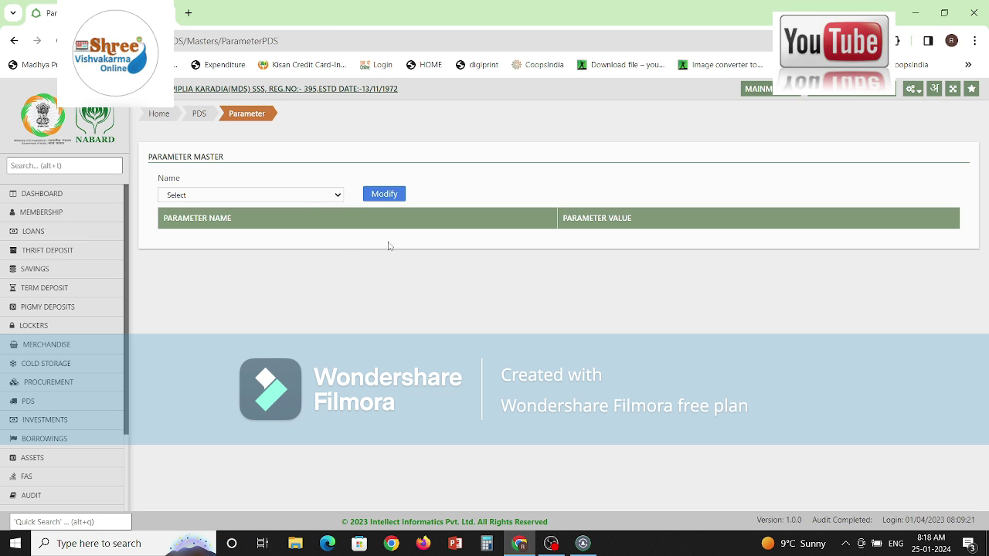
Step: For the PIPLYAKARDIYA godown, set the maximum age of a child to 17 and save the parameters
left_click(338, 198)
left_click(283, 219)
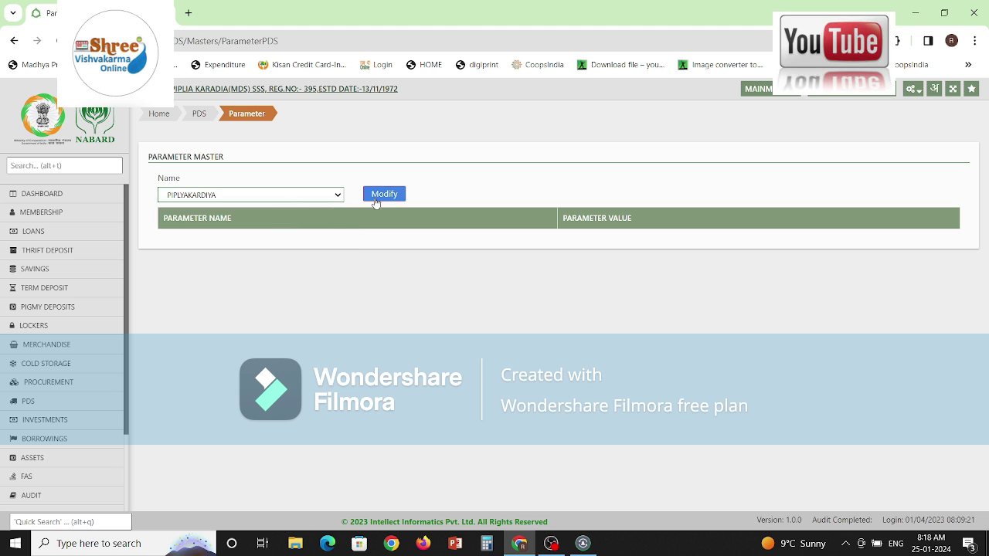
left_click(375, 199)
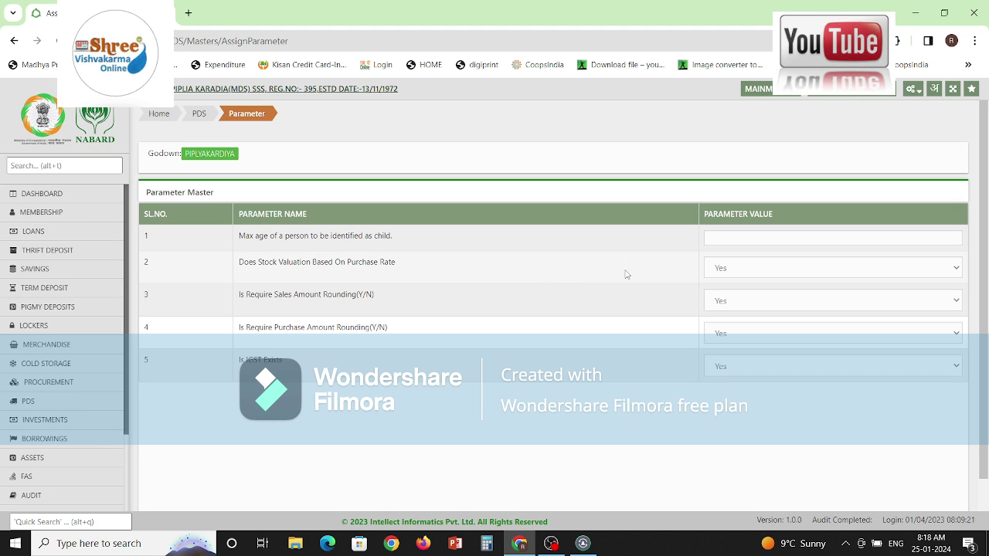
left_click(747, 242)
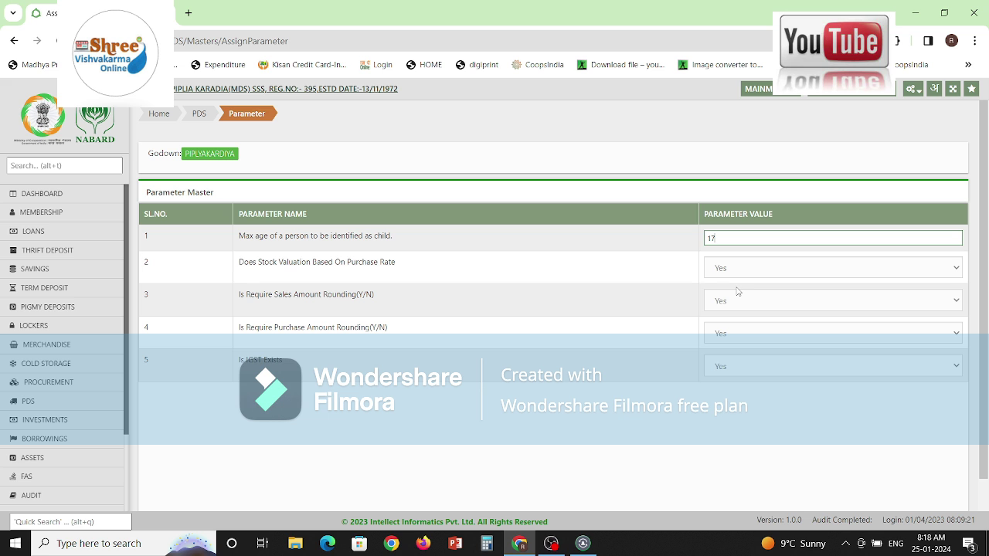
scroll(738, 292, "down", 2)
left_click(940, 502)
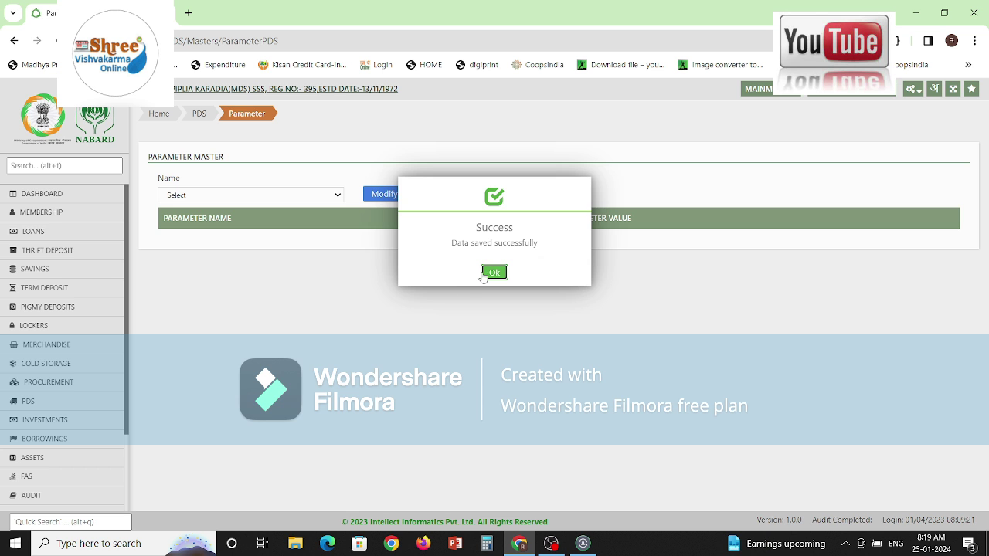
left_click(493, 272)
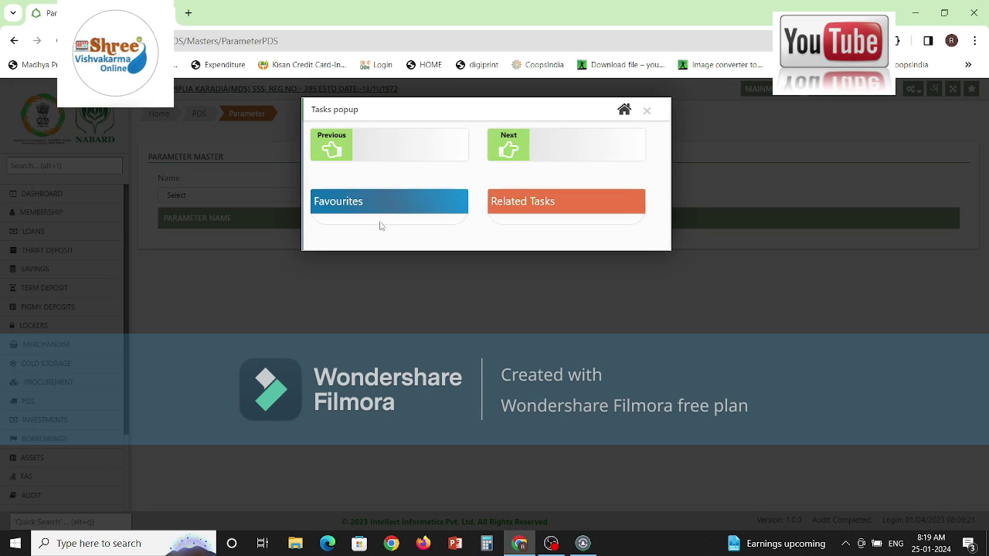
Step: Open the PDS purchase order page with PIPLYAKARDIYA as the selected PDS shop
scroll(46, 389, "down", 3)
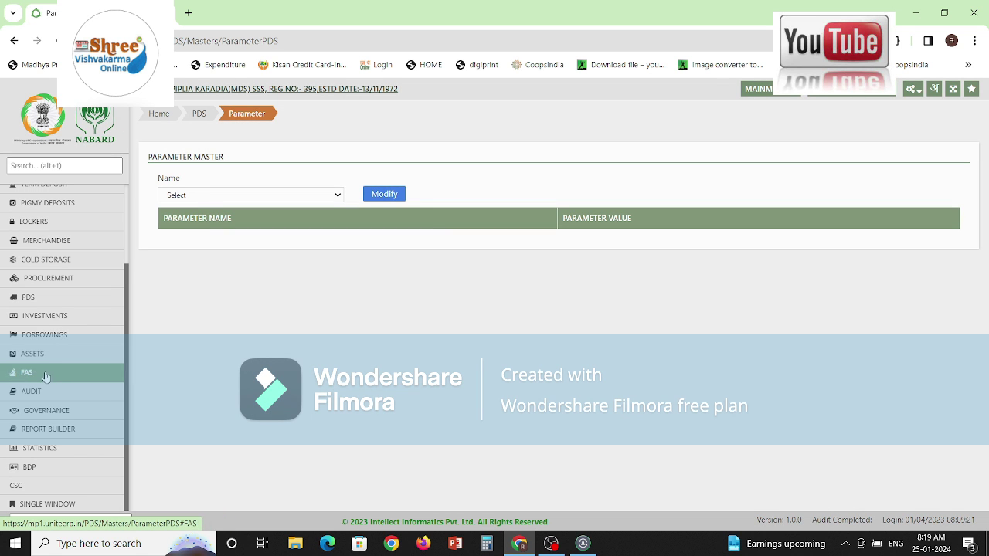
left_click(48, 301)
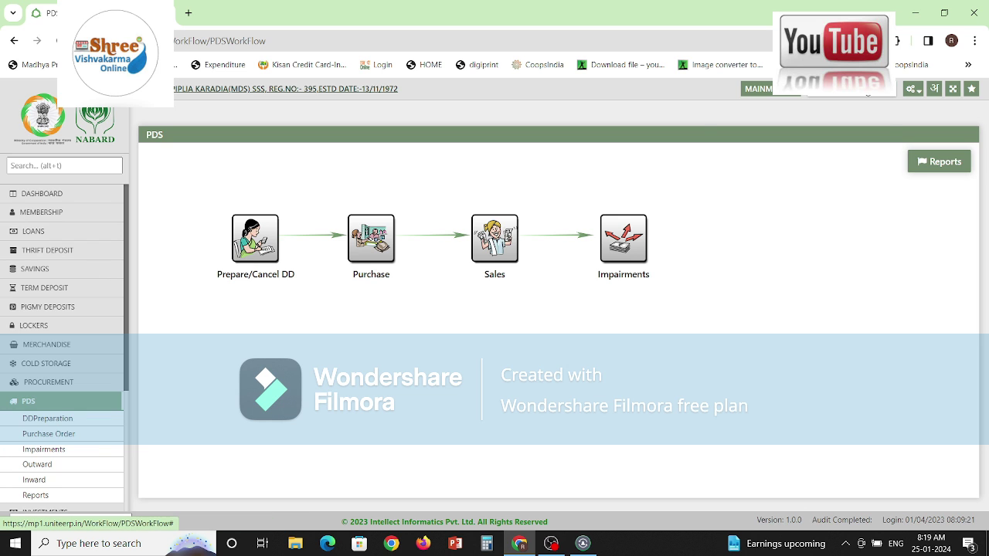
left_click(861, 91)
left_click(371, 274)
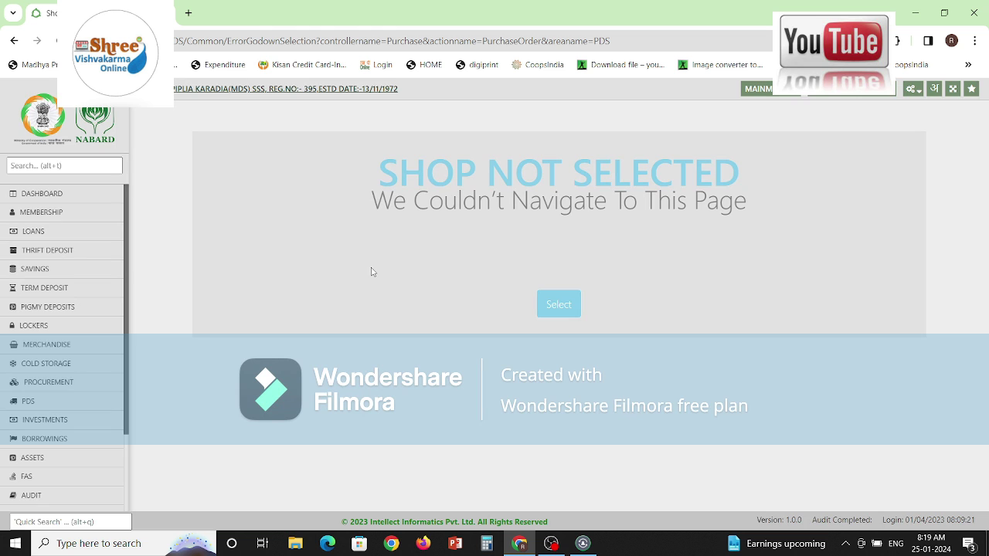
left_click(568, 306)
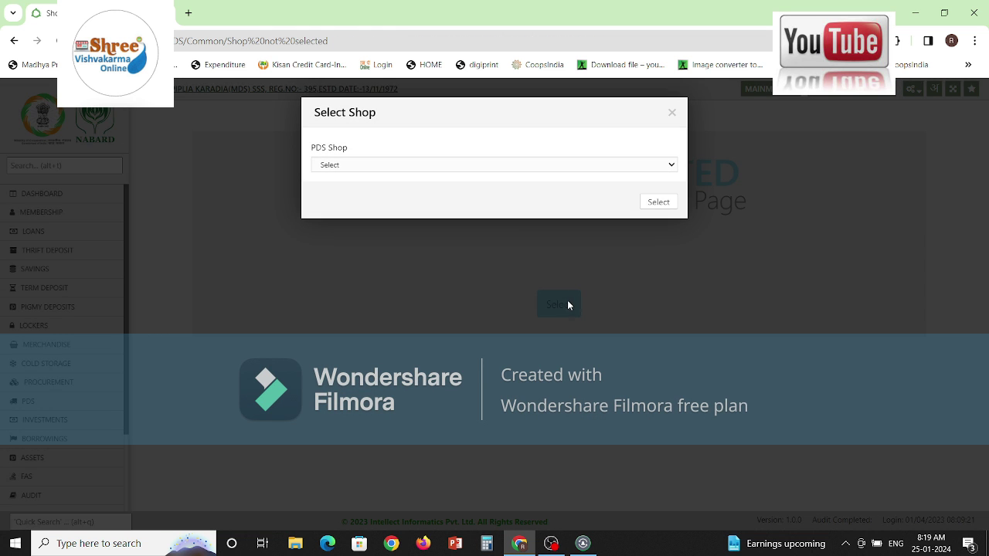
left_click(424, 170)
left_click(408, 187)
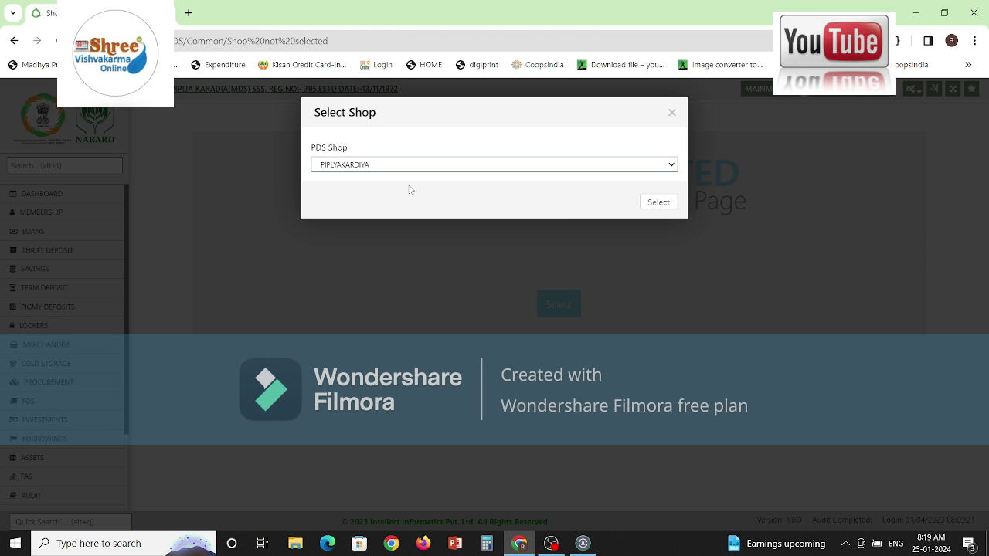
left_click(672, 204)
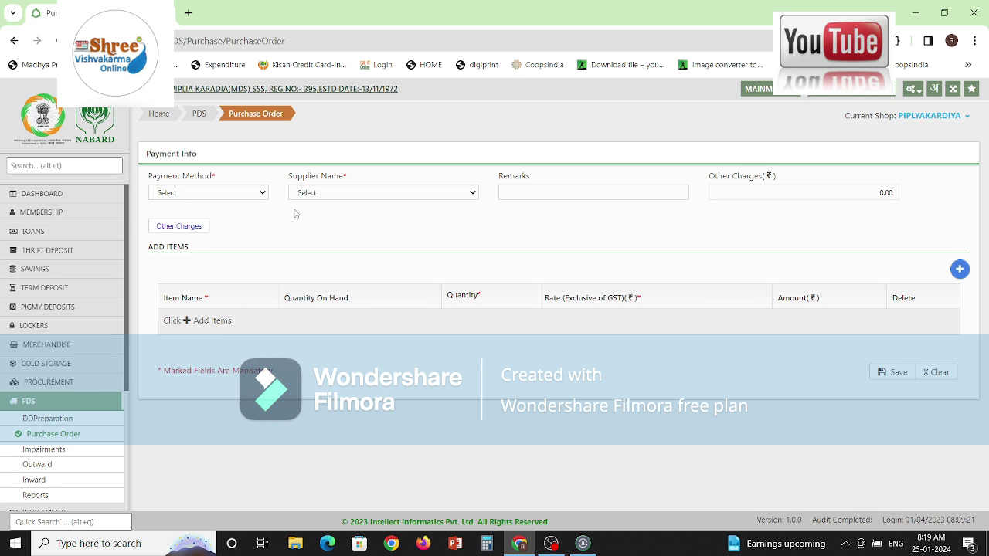
Step: Set the purchase order's payment method to Credit and generate a new batch for it
left_click(329, 193)
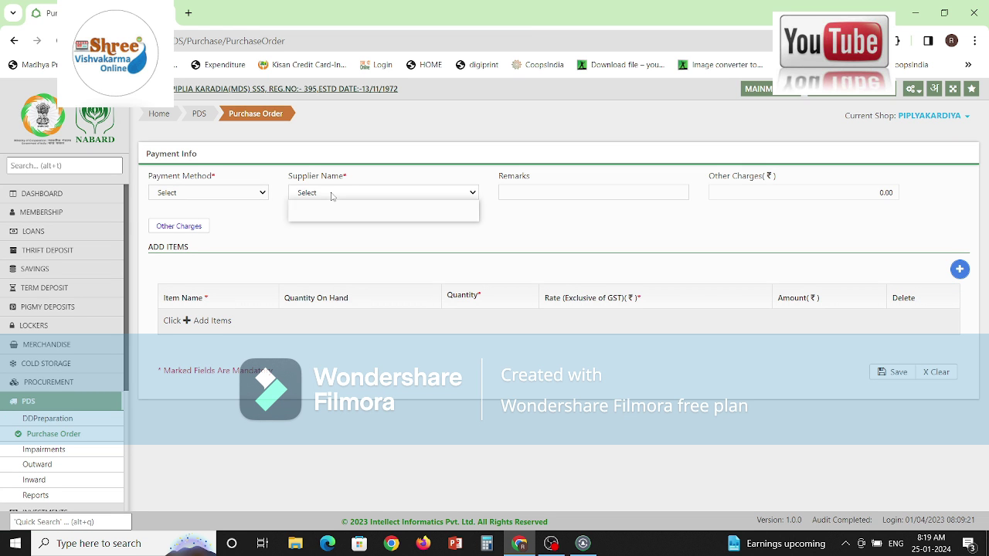
left_click(189, 193)
left_click(183, 227)
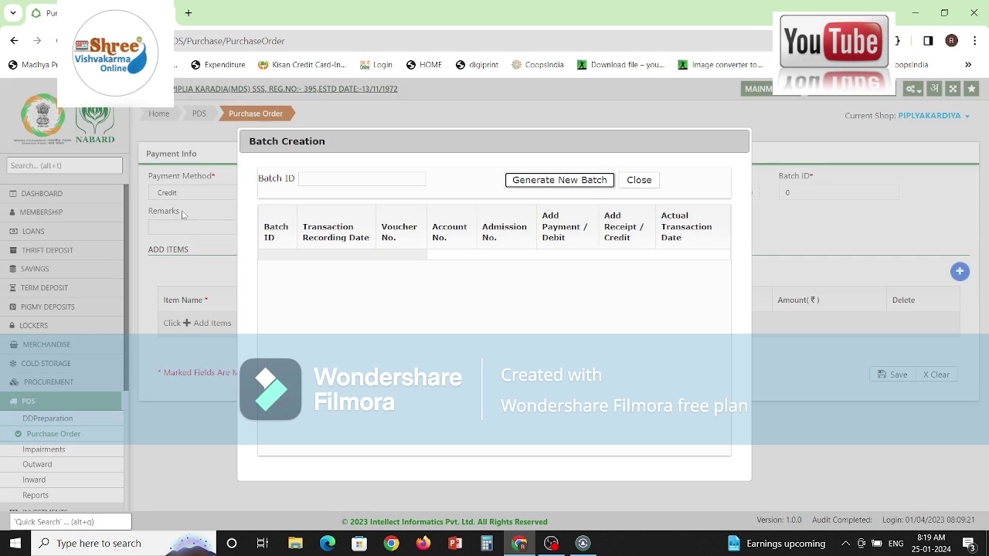
left_click(560, 180)
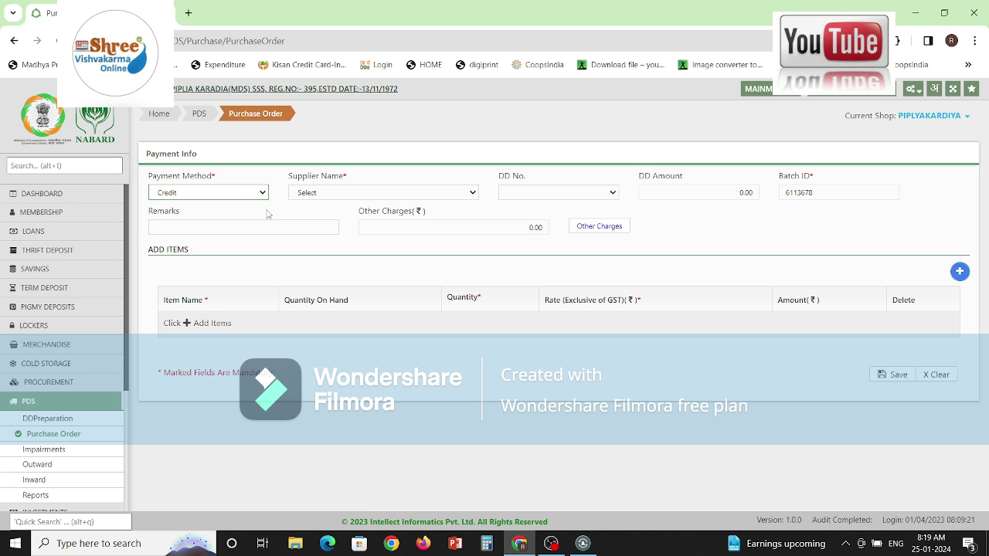
Step: Choose MPSCS MANDSAUR as the supplier and leave the DD number unselected
left_click(319, 194)
left_click(323, 215)
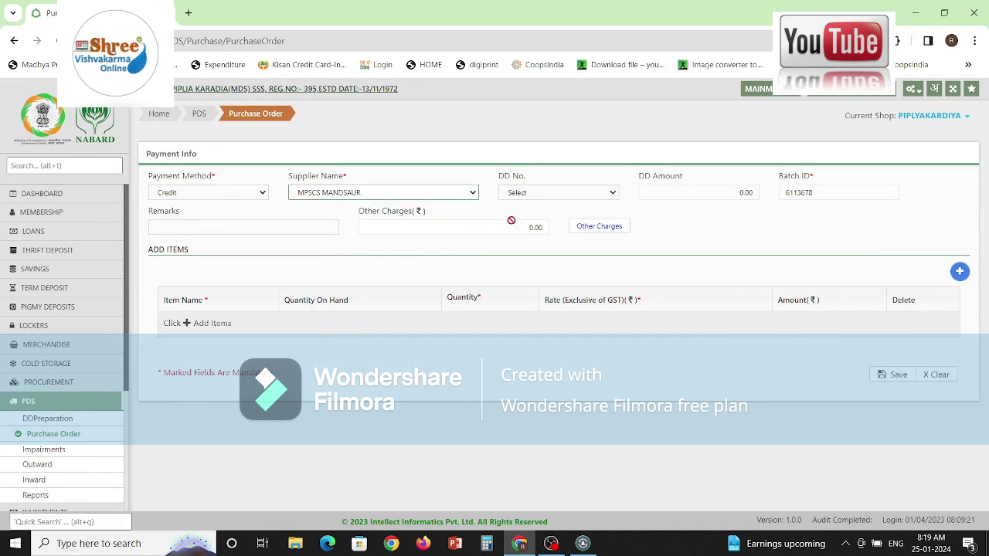
left_click(524, 194)
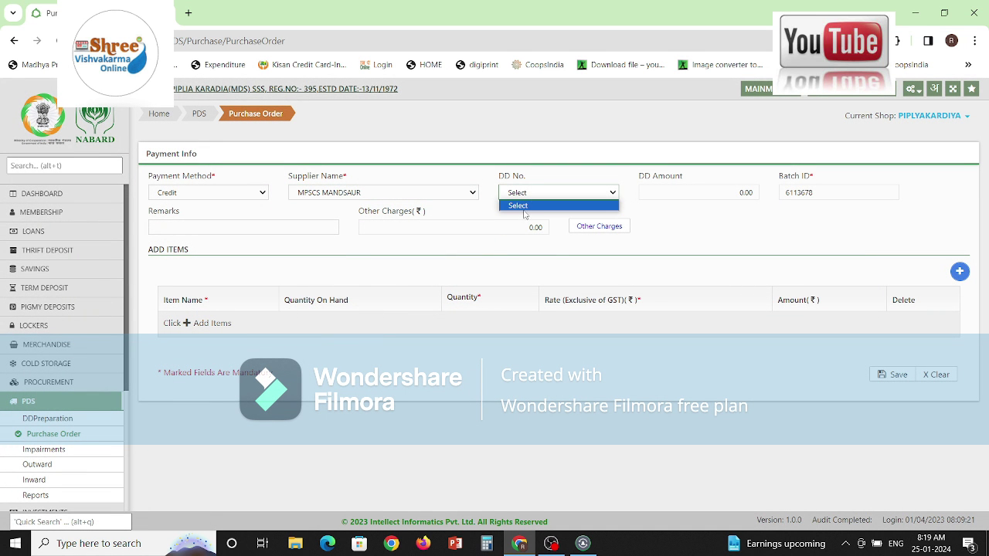
left_click(526, 207)
left_click(500, 270)
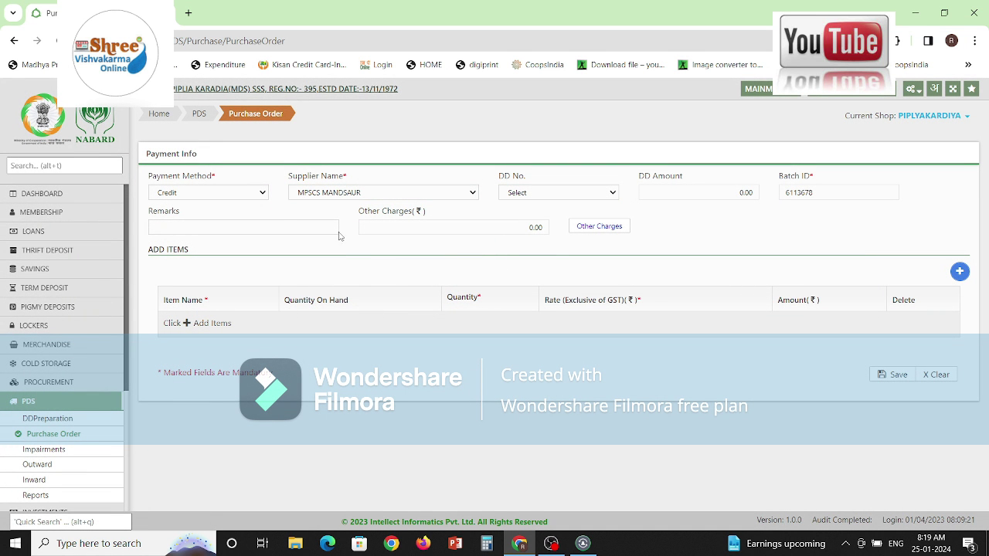
Step: Add an item row to the purchase order and choose Wheat as its item
left_click(960, 272)
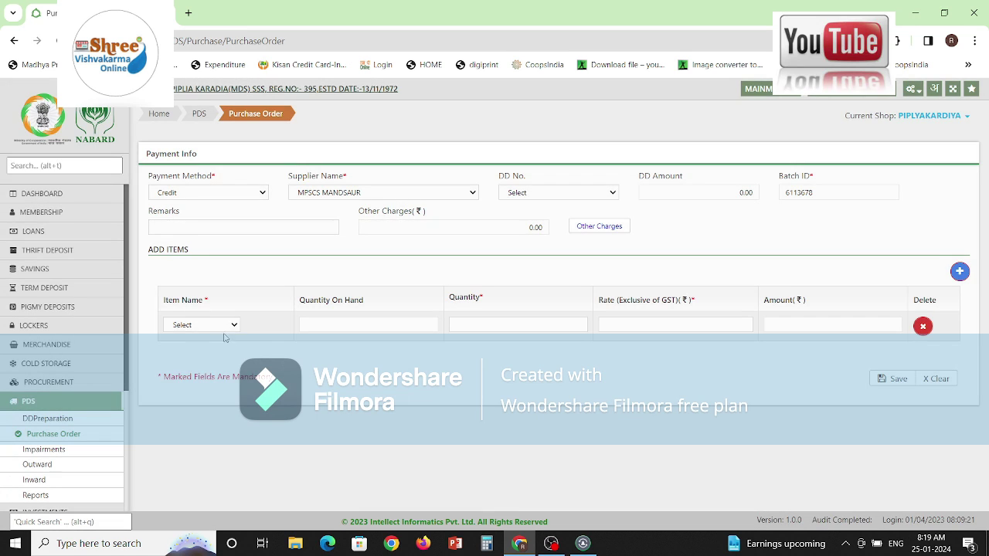
left_click(217, 325)
left_click(203, 346)
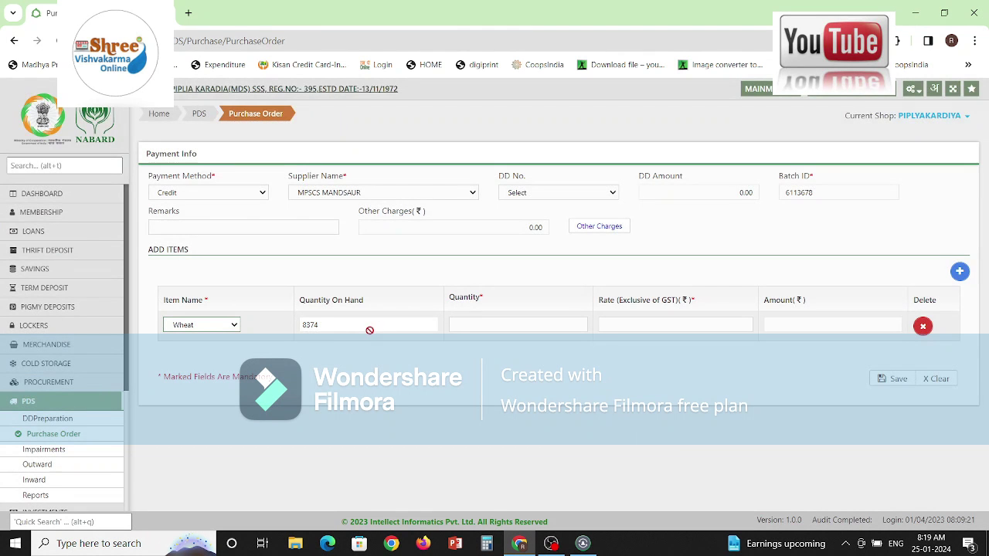
double_click(345, 324)
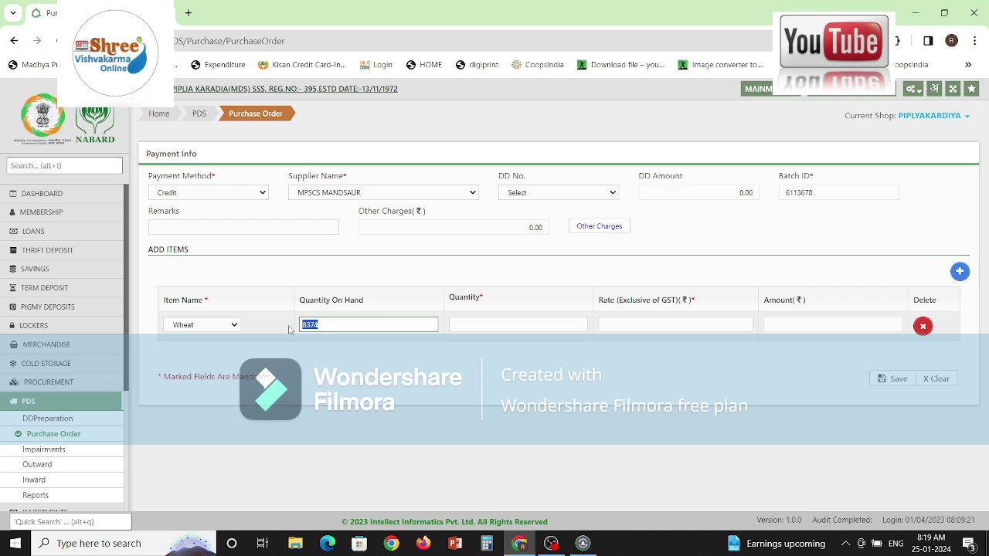
Step: Set the wheat item's quantity to 50 and its rate exclusive of GST to 1
left_click(472, 326)
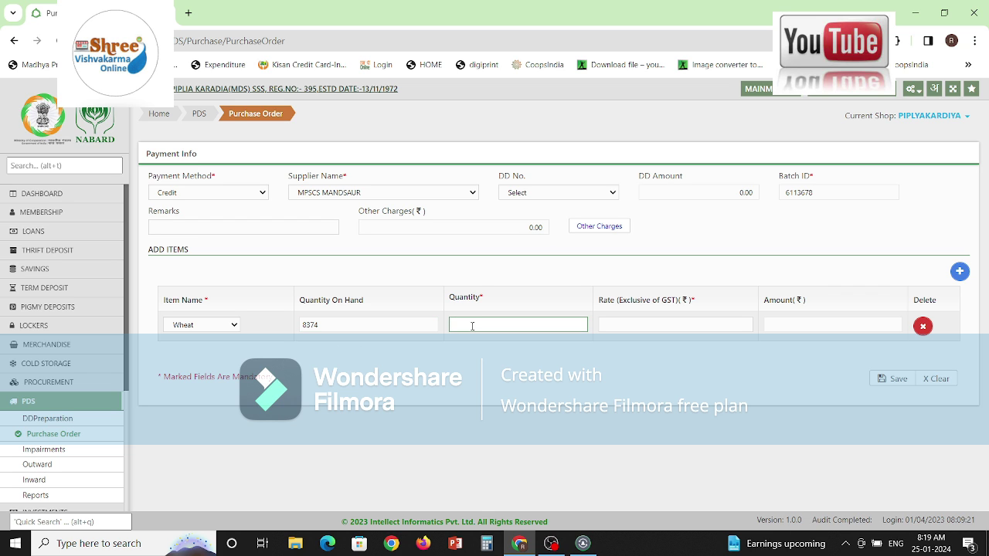
left_click(376, 323)
left_click(513, 323)
left_click(588, 374)
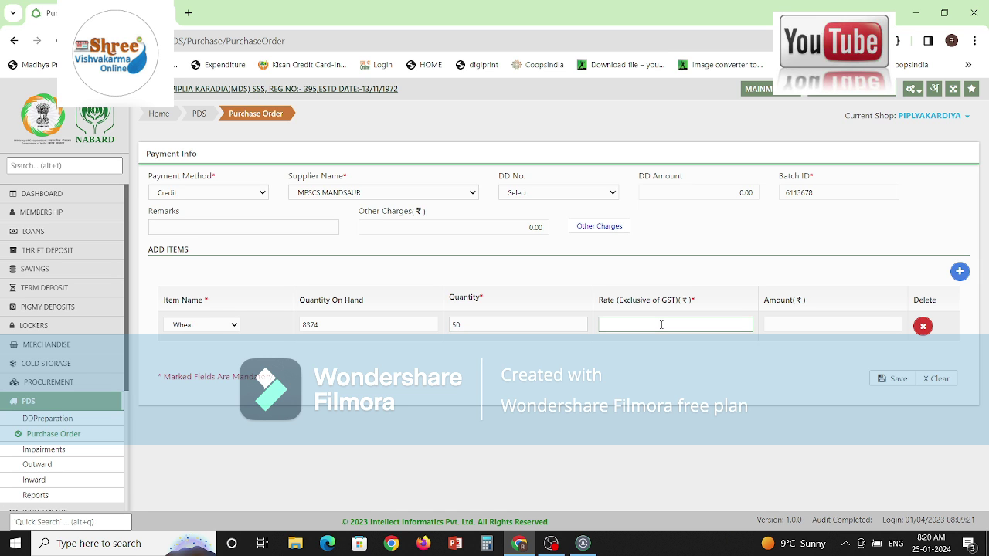
key("Tab")
left_click(669, 325)
left_click(734, 325)
type("1")
left_click(539, 377)
left_click(897, 378)
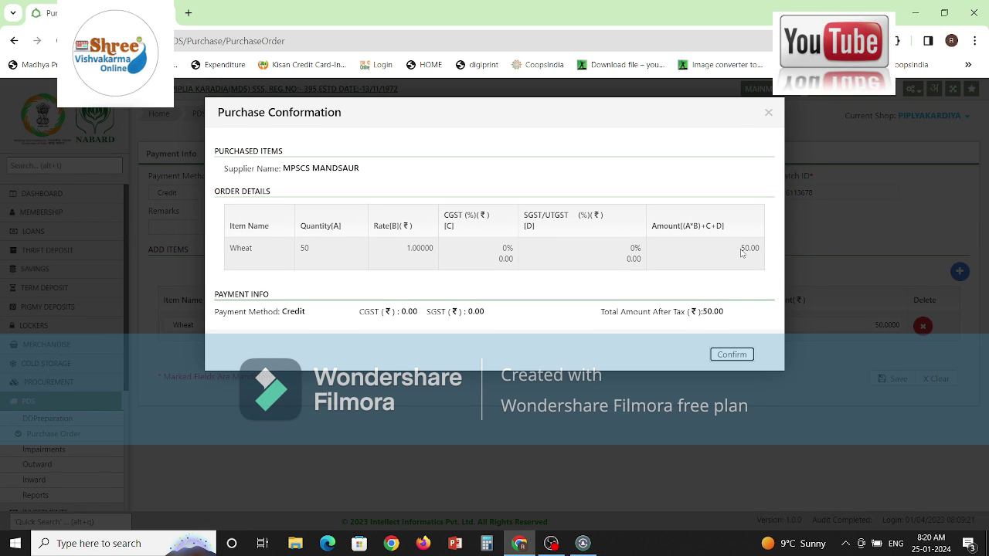
left_click(769, 113)
left_click(960, 272)
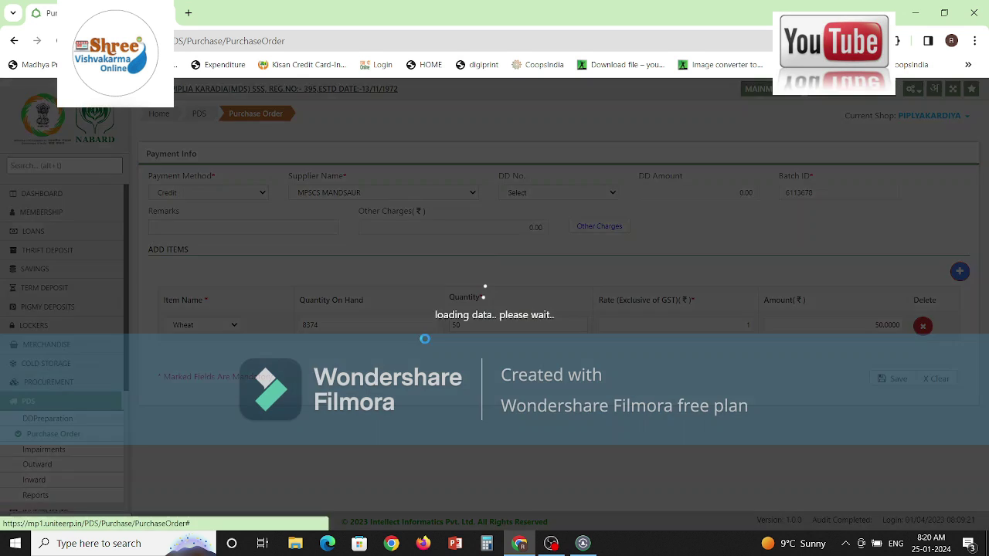
left_click(923, 357)
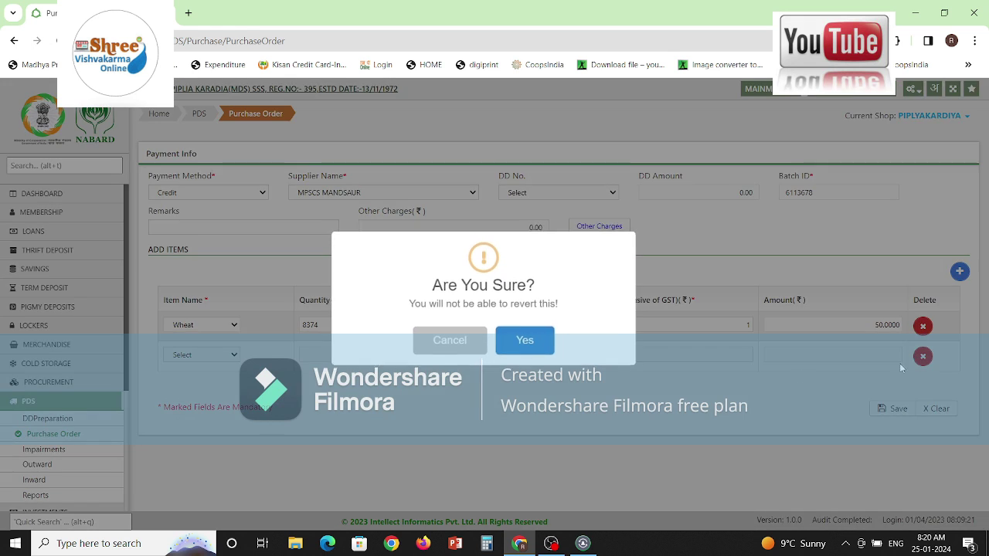
left_click(517, 349)
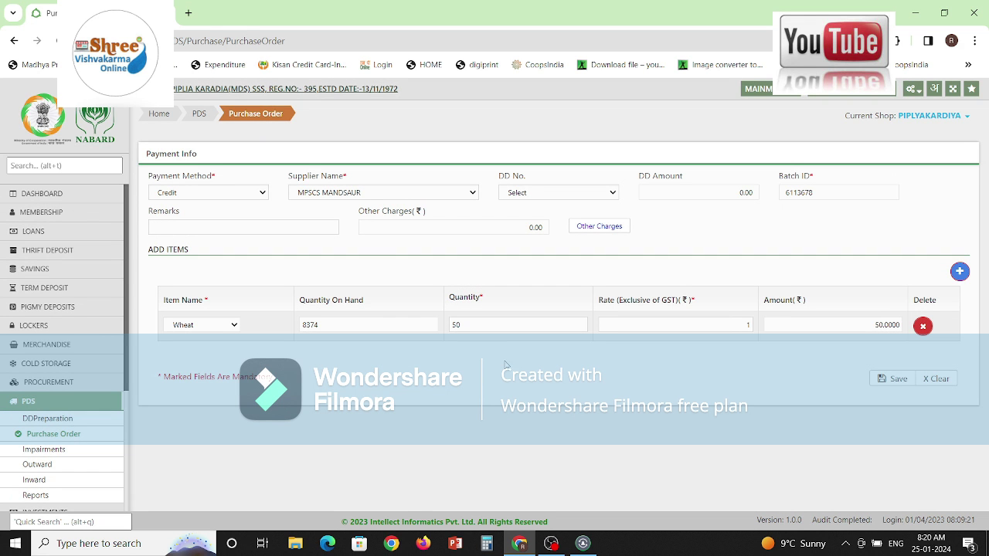
Step: Save the wheat purchase order, confirm the purchase and acknowledge the result
left_click(890, 382)
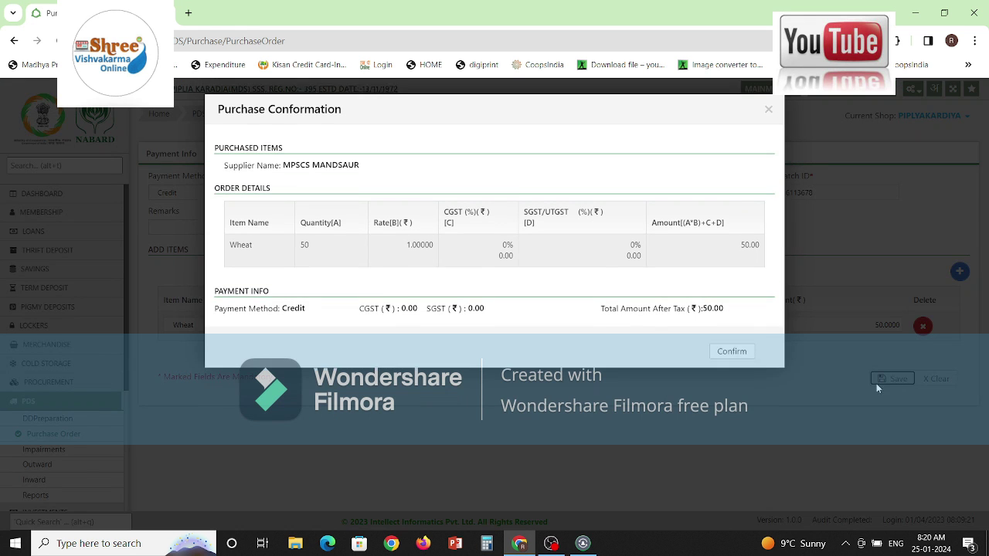
left_click(734, 355)
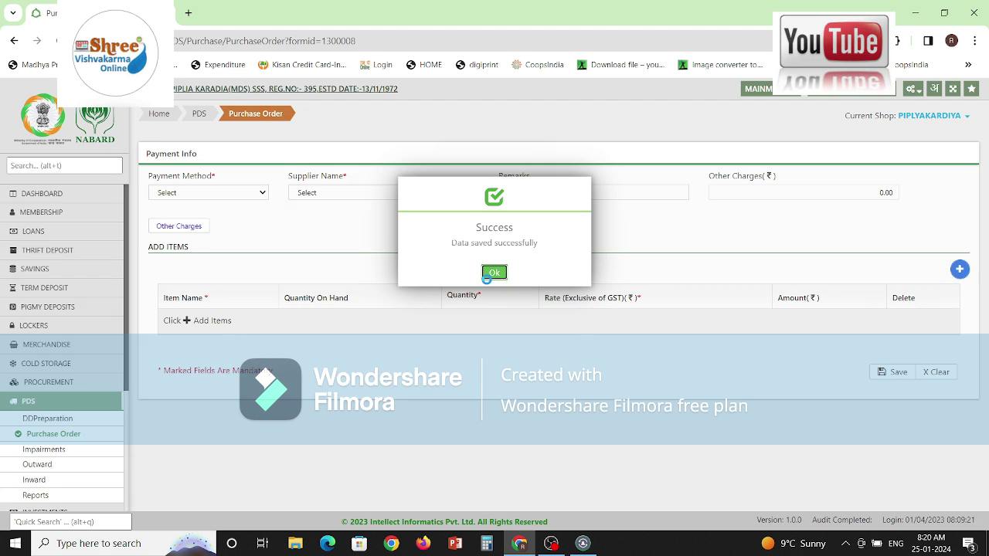
left_click(487, 275)
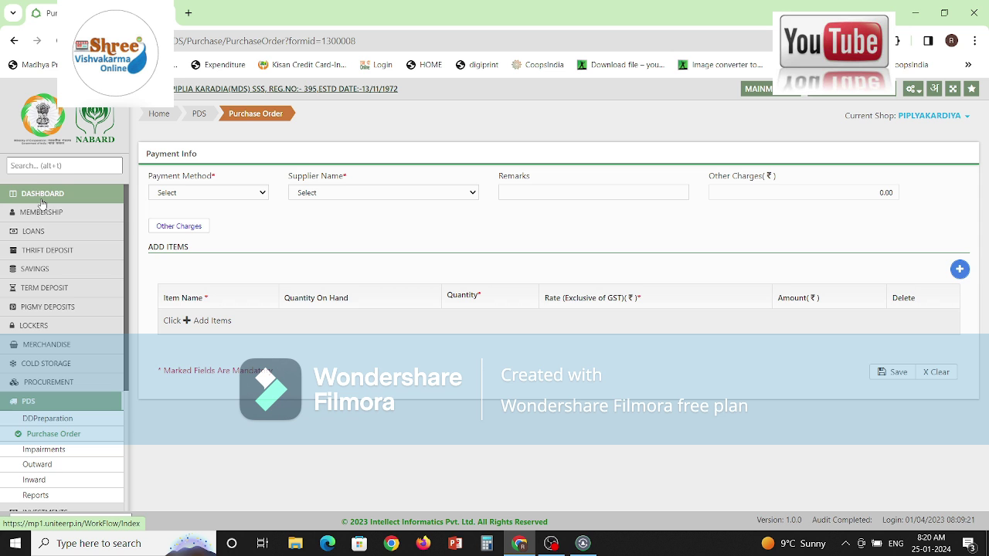
Step: Return to the dashboard and open the General Ledger report of the FAS module
left_click(61, 198)
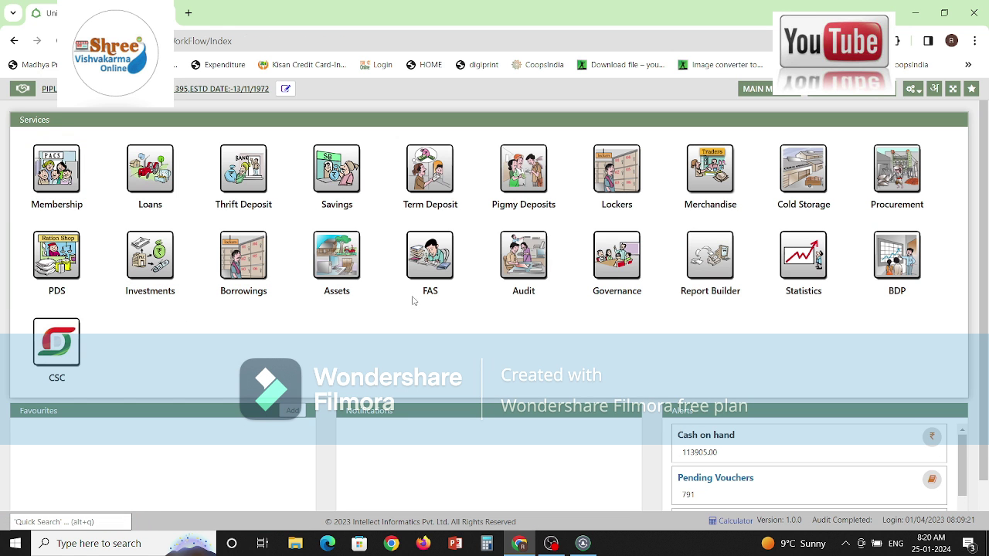
left_click(424, 294)
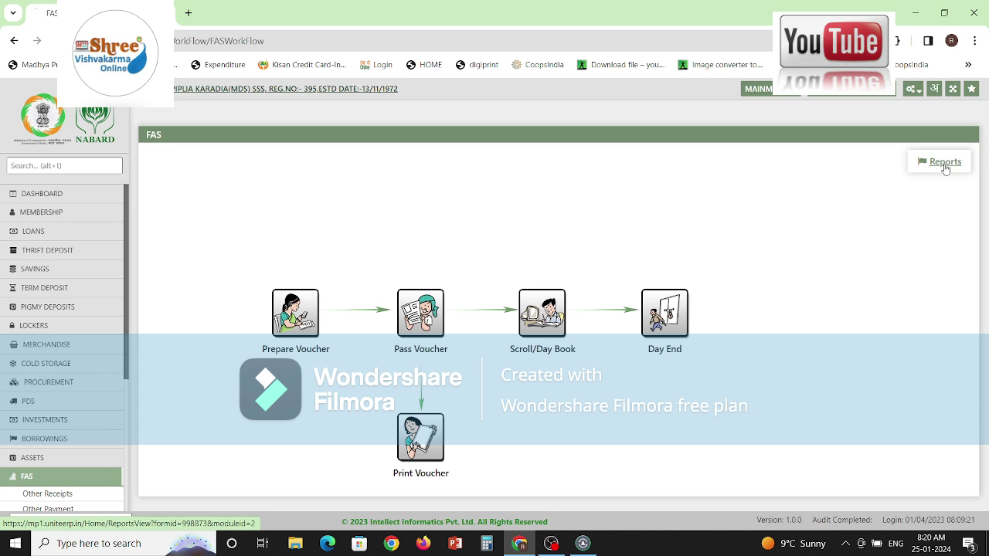
left_click(944, 164)
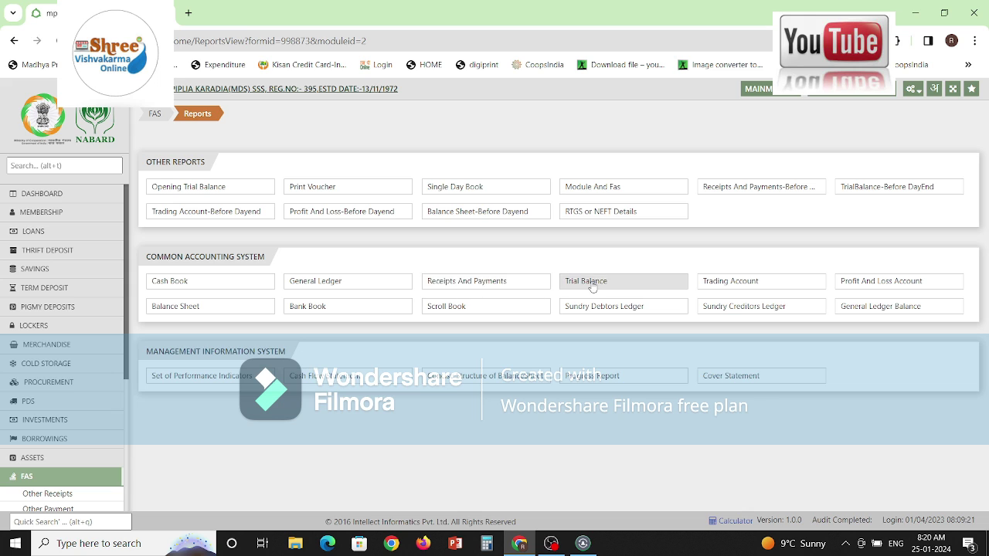
left_click(293, 287)
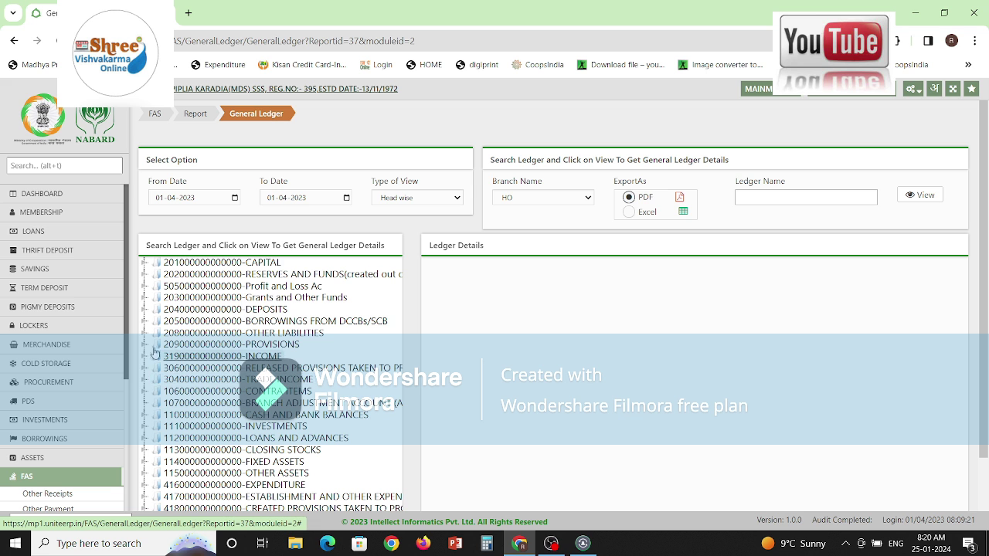
Step: View the general ledger PDF for MPSCS MANDSAUR under the sundry creditors of Other Liabilities and examine its credit amount
left_click(146, 334)
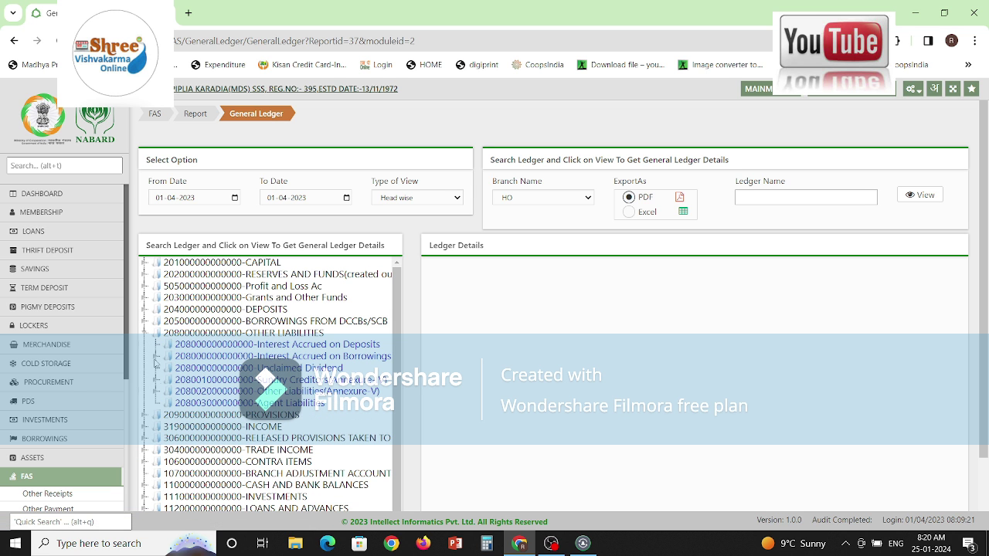
left_click(158, 382)
scroll(255, 386, "down", 3)
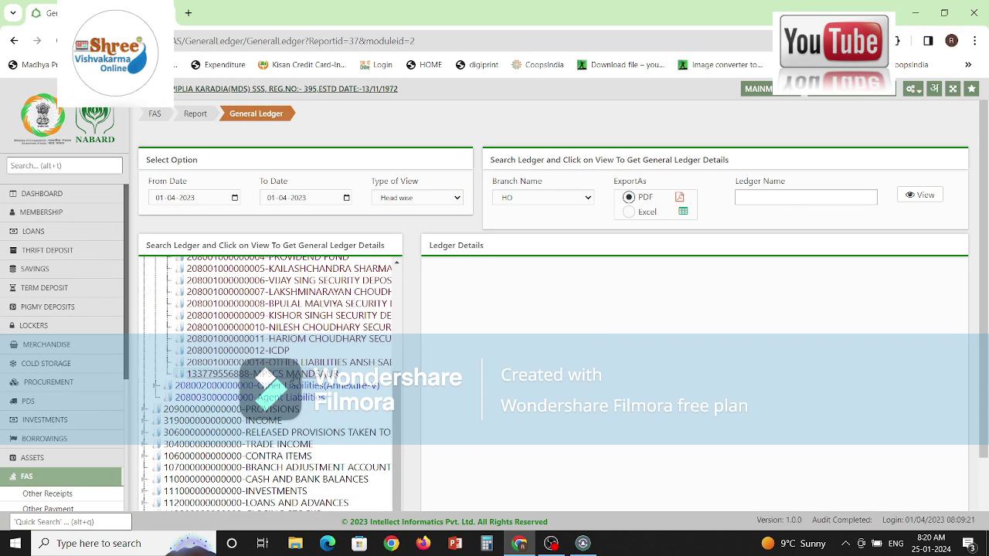
left_click(919, 194)
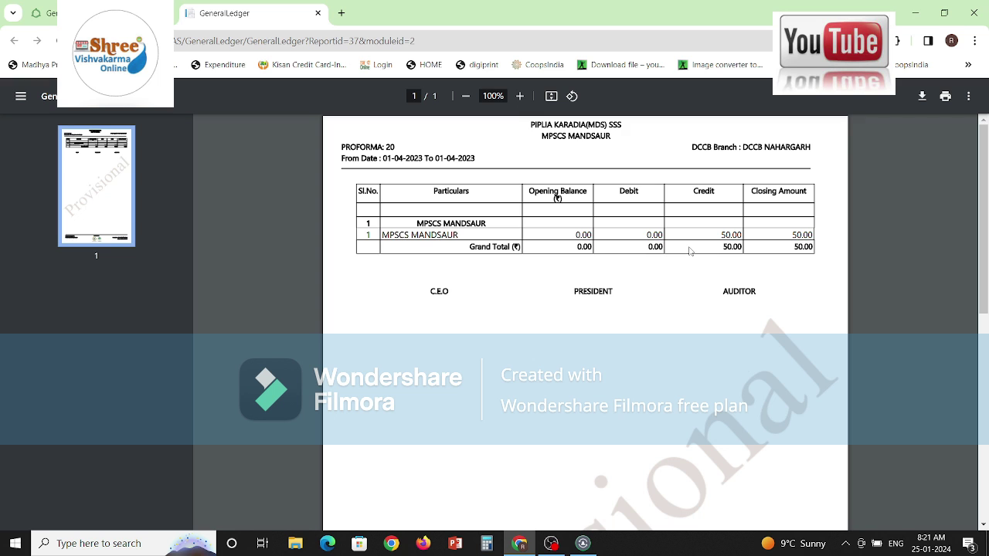
left_click_drag(723, 234, 763, 237)
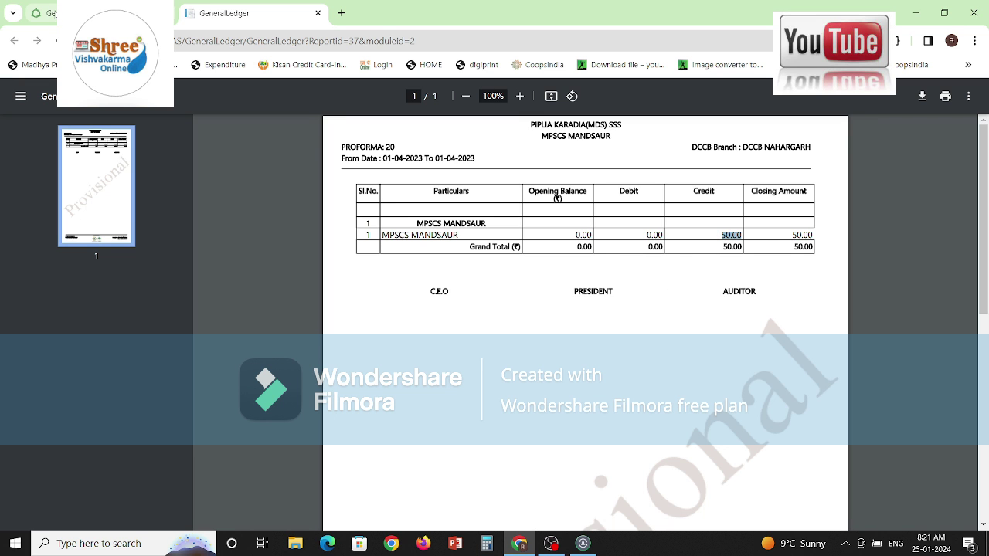
Step: Leave the ledger PDF and open the Disbursements page of the Borrowings module from the dashboard
left_click(46, 13)
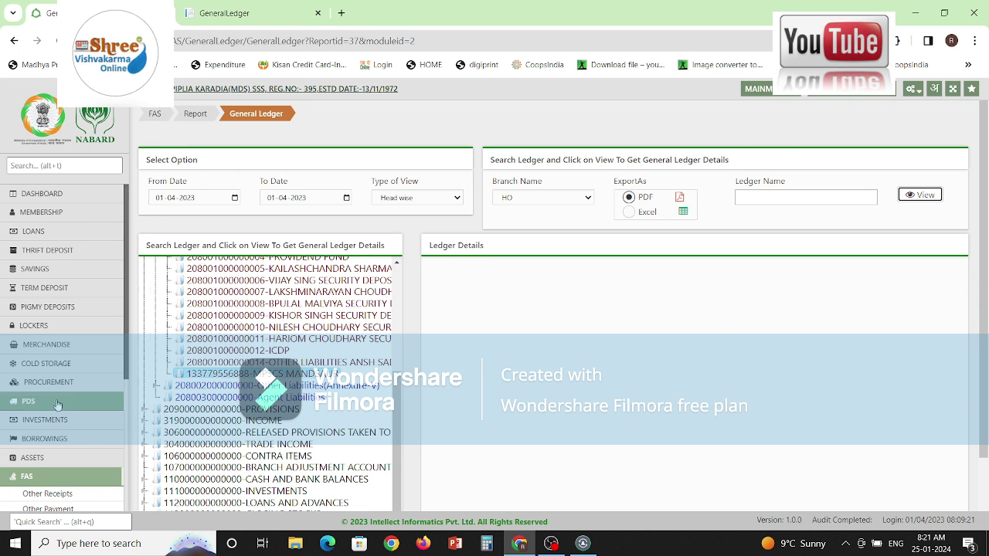
scroll(45, 244, "up", 5)
left_click(44, 199)
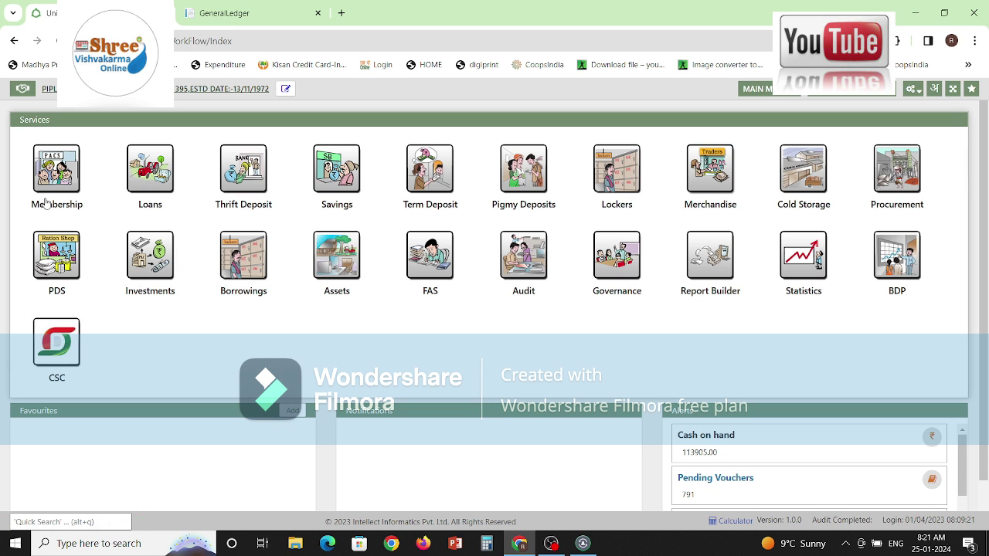
left_click(229, 296)
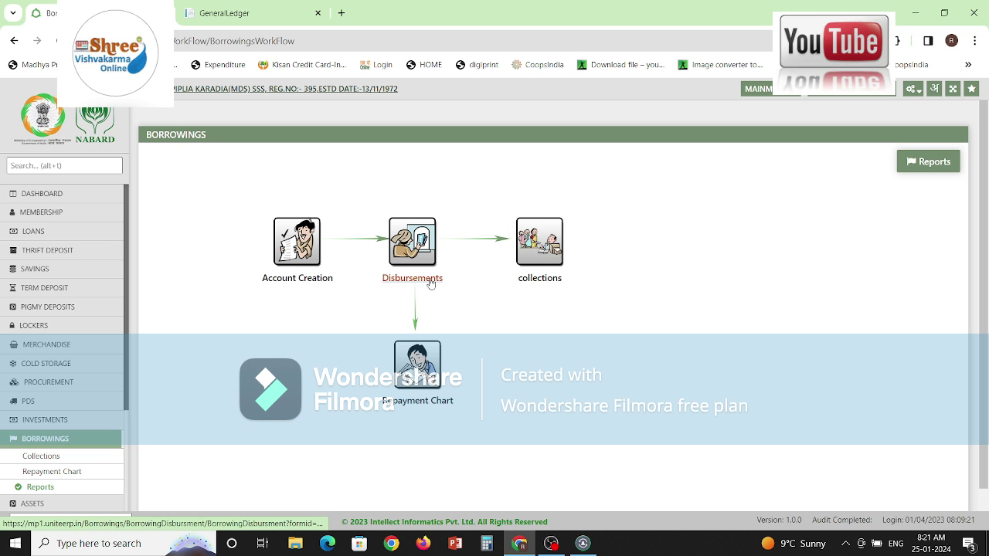
left_click(431, 283)
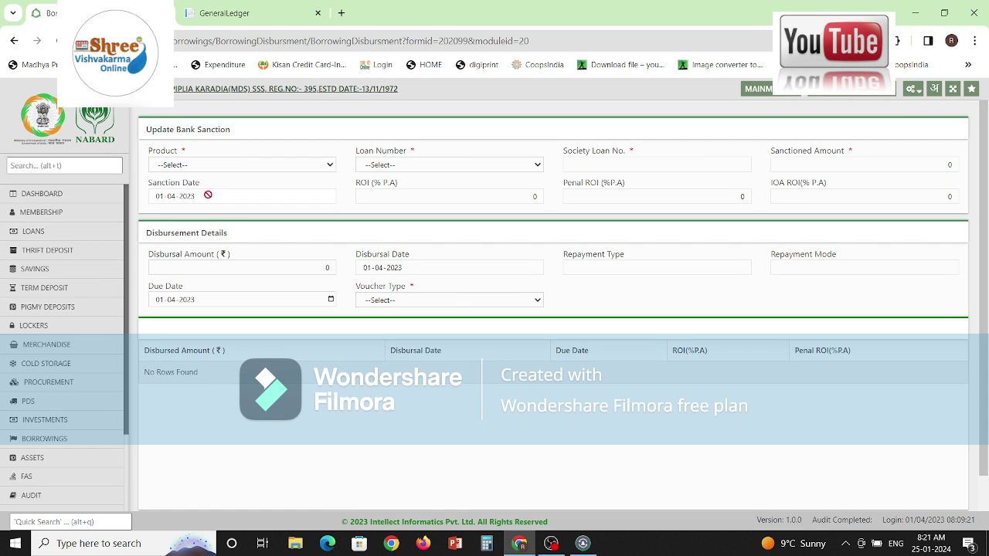
Step: Select the PDS Cash Credit Limit product and its available loan number for the disbursement
left_click(190, 167)
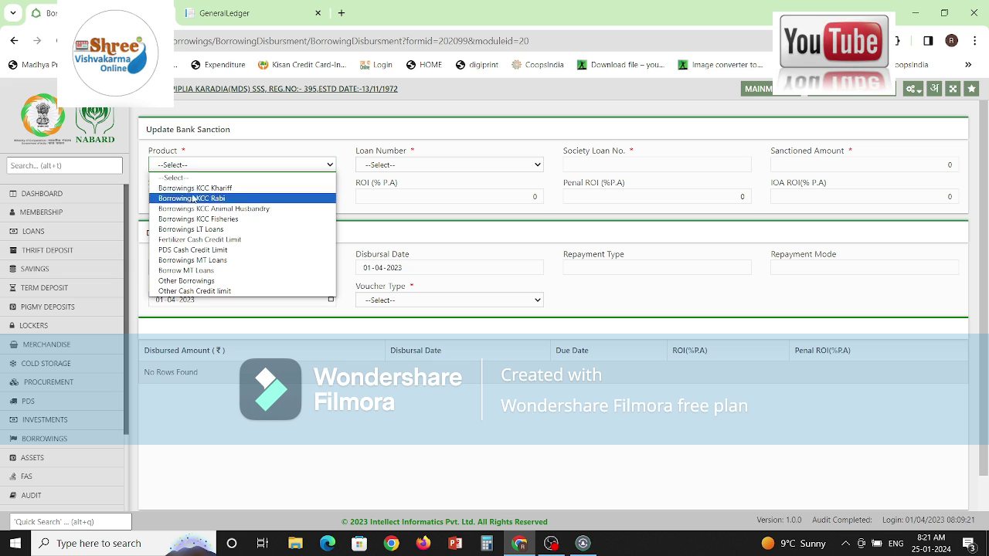
left_click(199, 251)
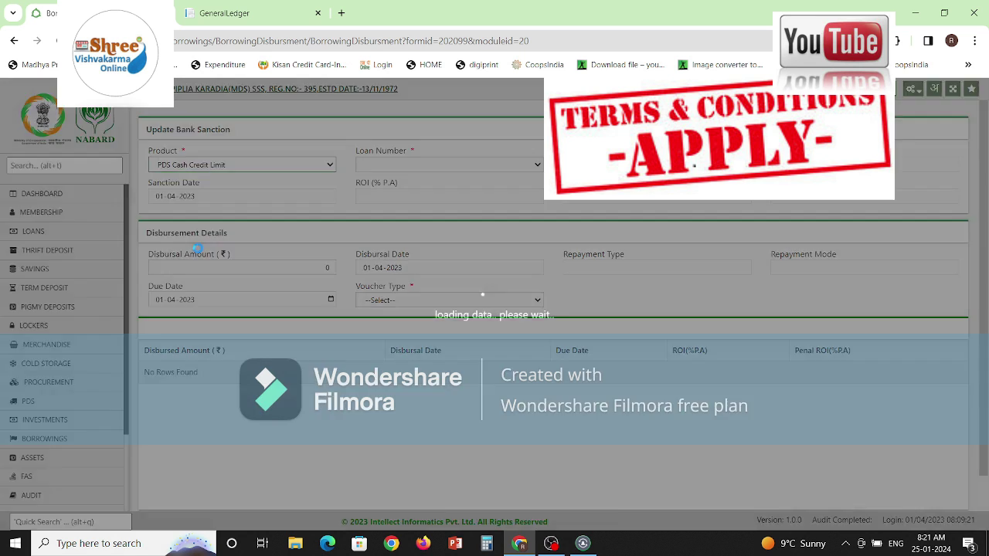
left_click(417, 165)
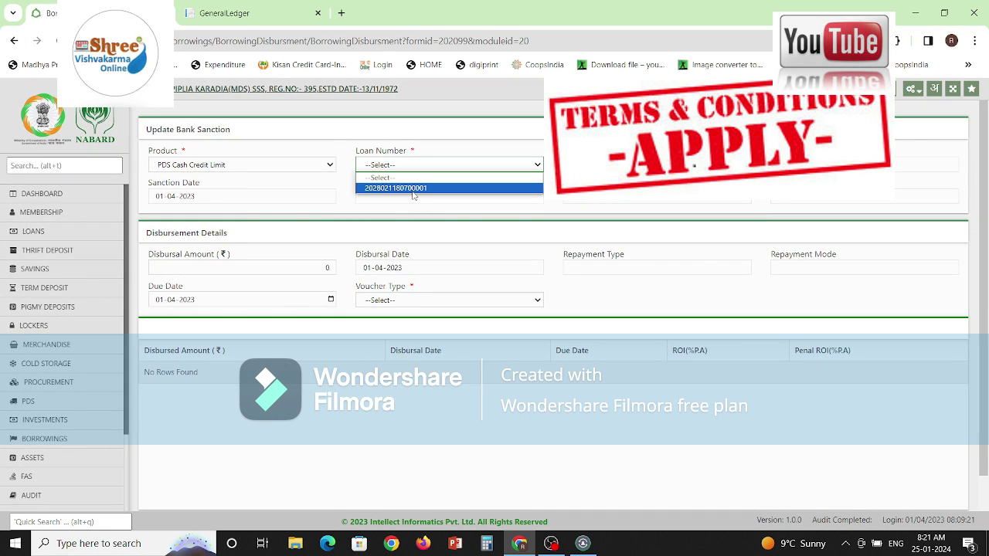
left_click(411, 188)
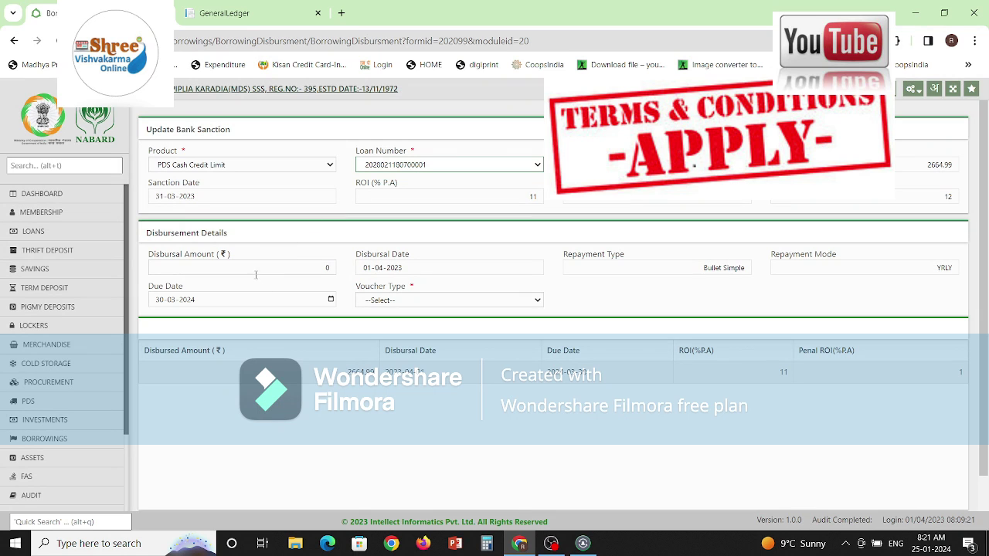
Step: Set the disbursal amount to 50 with voucher type Transfer, generate a new batch and save the disbursement
left_click(251, 270)
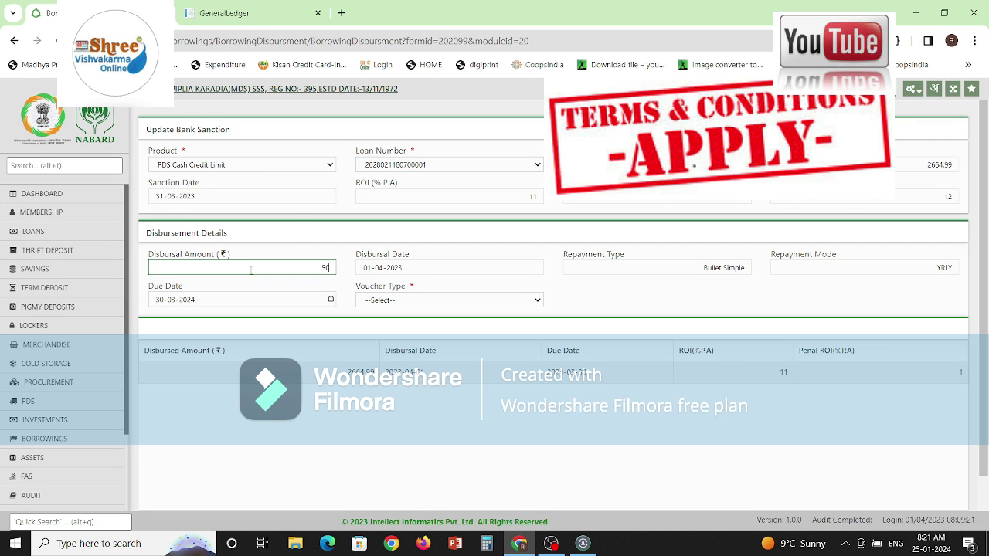
type("50")
left_click(386, 302)
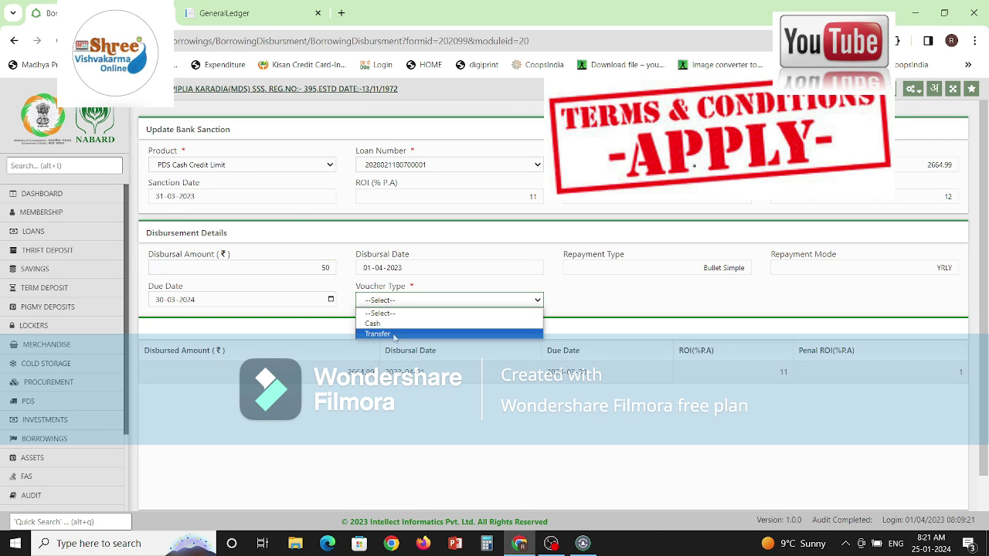
left_click(394, 334)
left_click(526, 180)
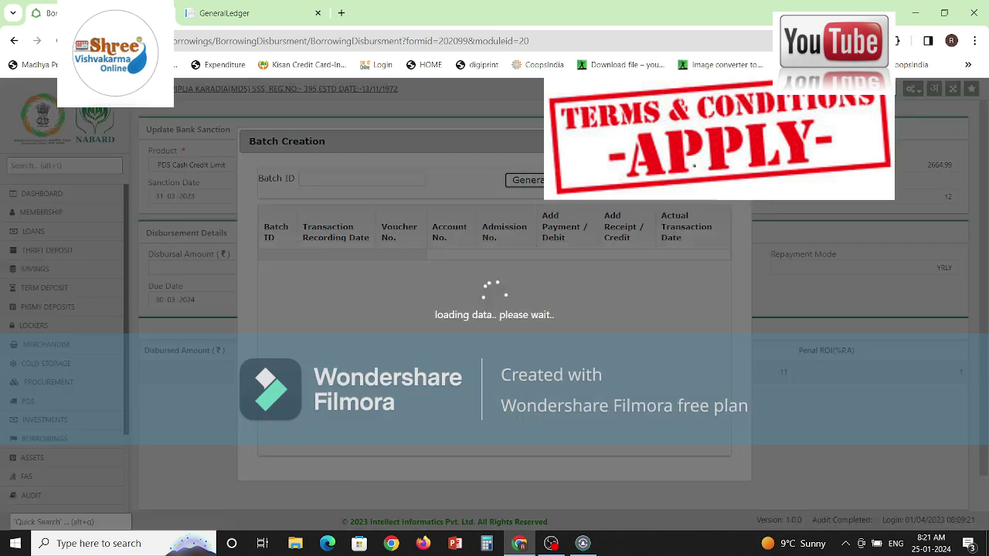
left_click(879, 494)
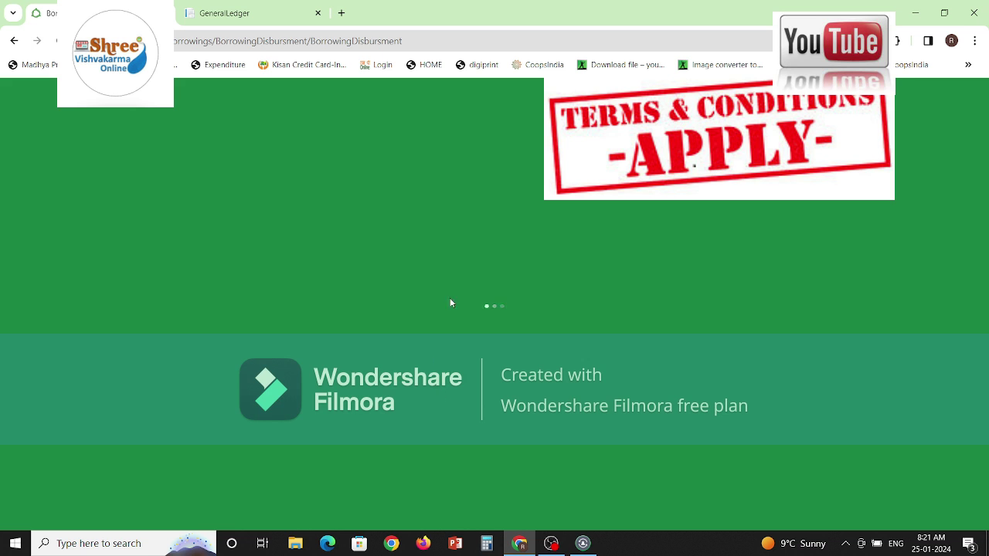
Step: Open the Prepare Voucher transfer page of the FAS module, accept the day book date and load the pending batch with the 50.00 credit
scroll(55, 394, "down", 2)
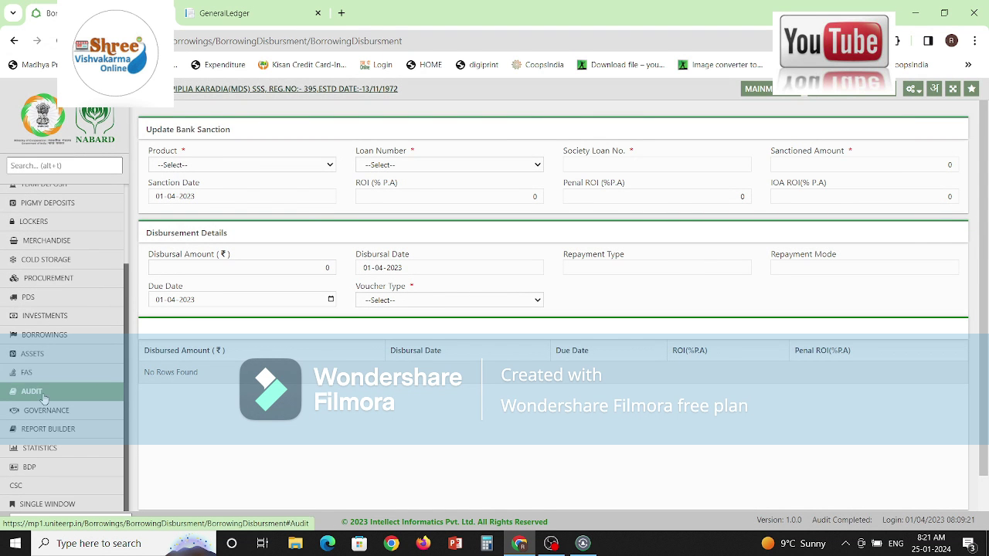
left_click(49, 378)
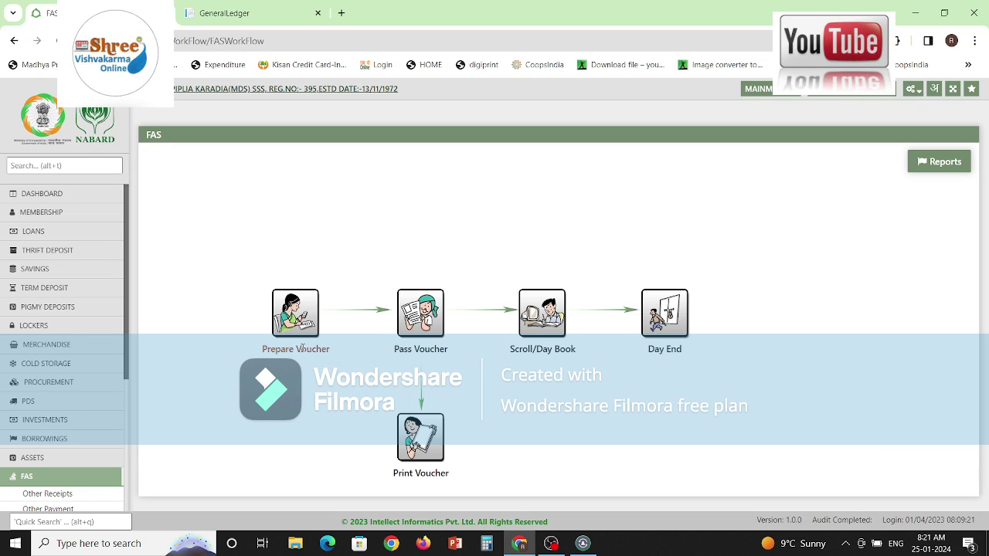
left_click(292, 368)
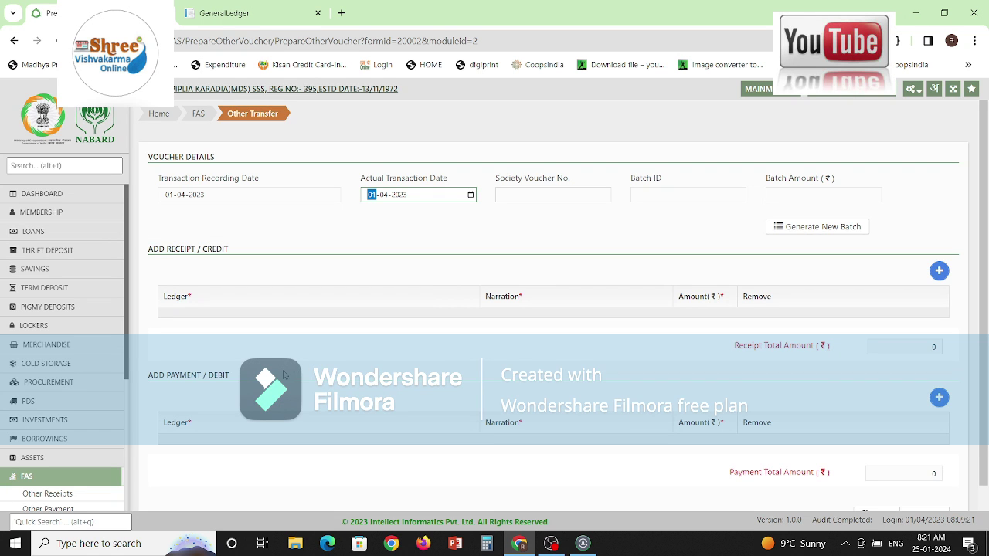
left_click(786, 229)
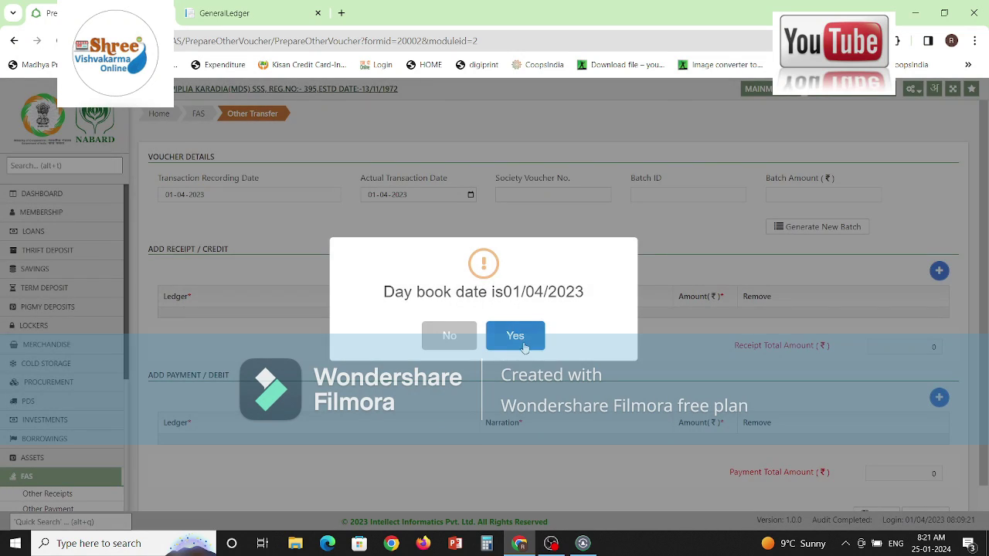
key("Return")
left_click(782, 228)
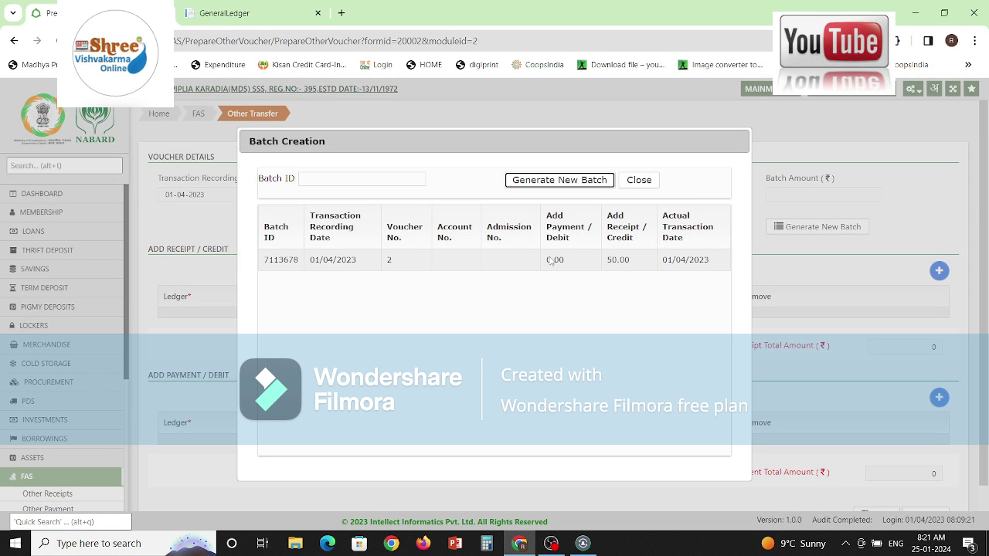
left_click(550, 261)
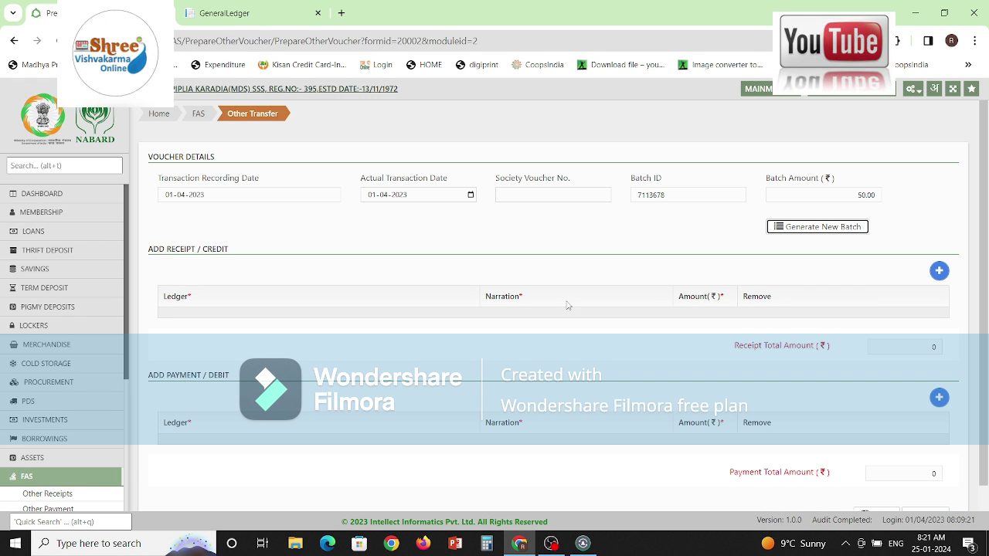
Step: Add a payment/debit entry for MPSCS MANDSAUR under Sundry Creditors (Annexure-IV) with narration 545 and amount 50
left_click(941, 397)
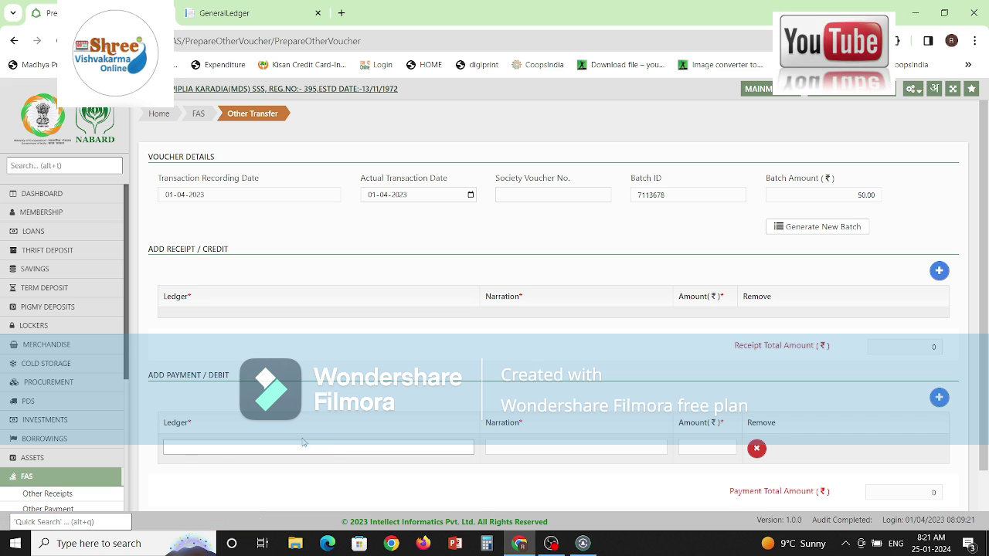
left_click(306, 447)
type("MP")
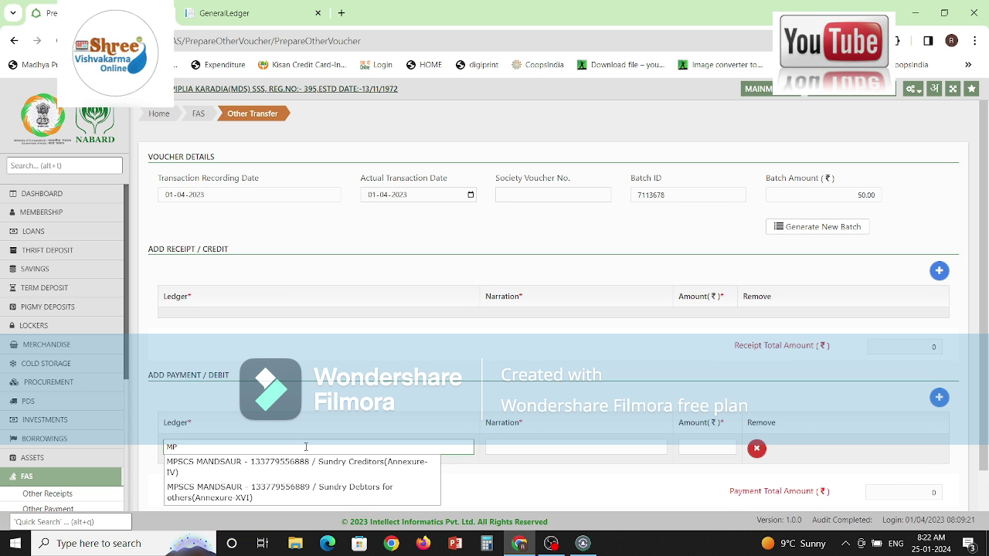
left_click(406, 473)
left_click(543, 449)
type("545")
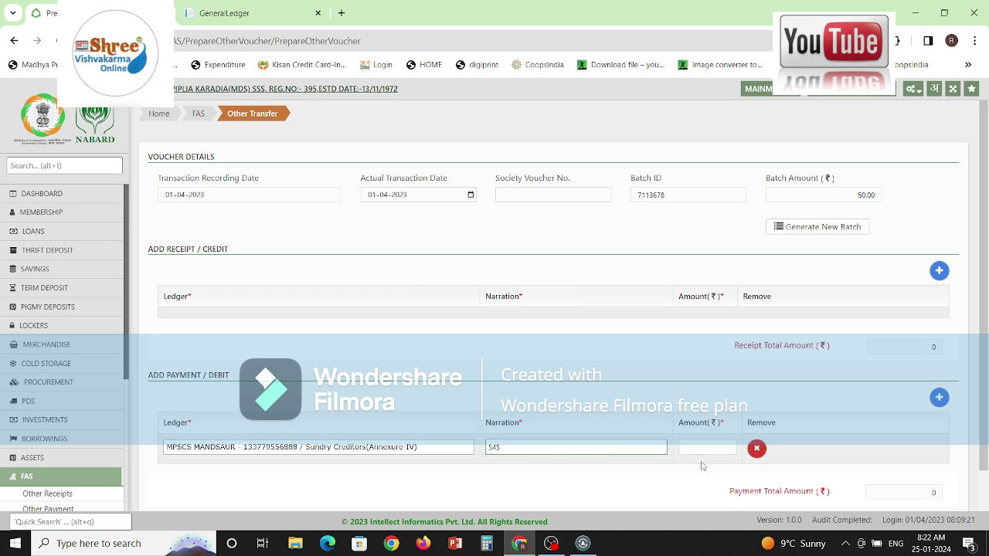
left_click(706, 448)
type("50")
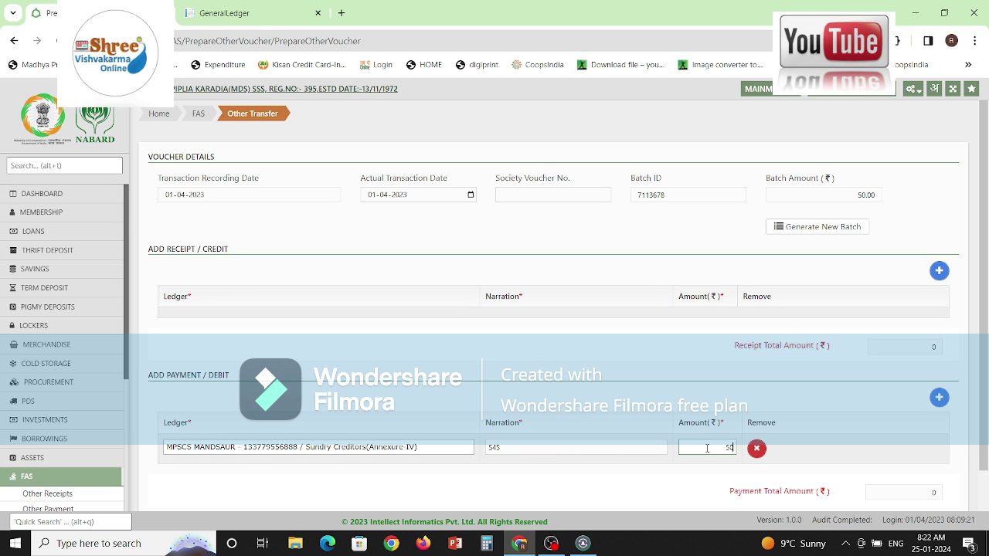
Step: Save the transfer voucher, accept the day book date, acknowledge the result and close the voucher print preview
scroll(707, 449, "down", 2)
left_click(866, 475)
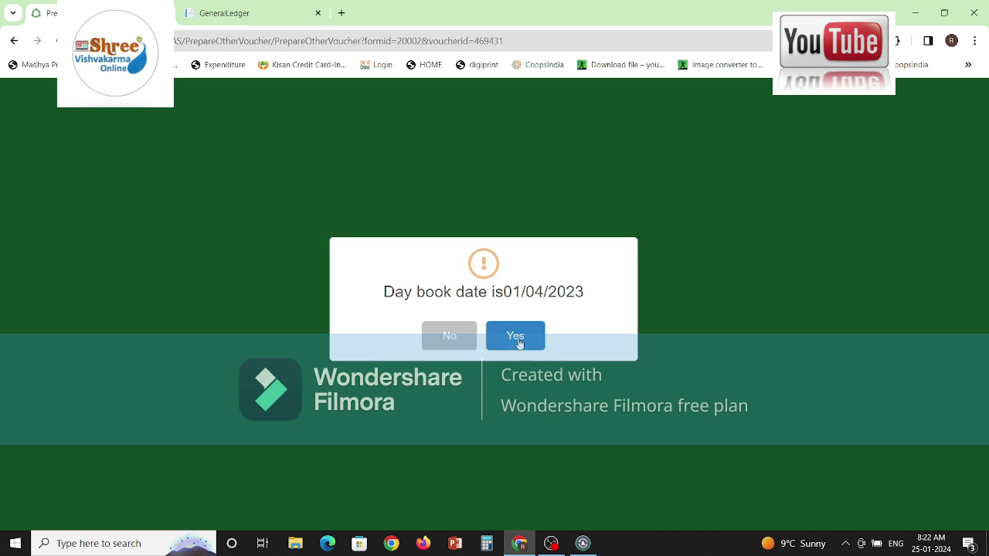
left_click(517, 345)
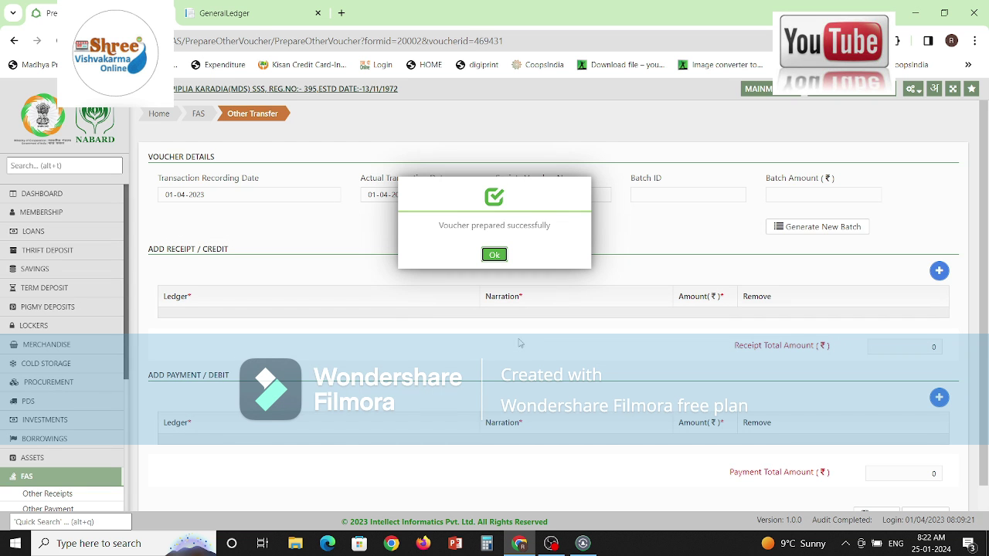
left_click(495, 261)
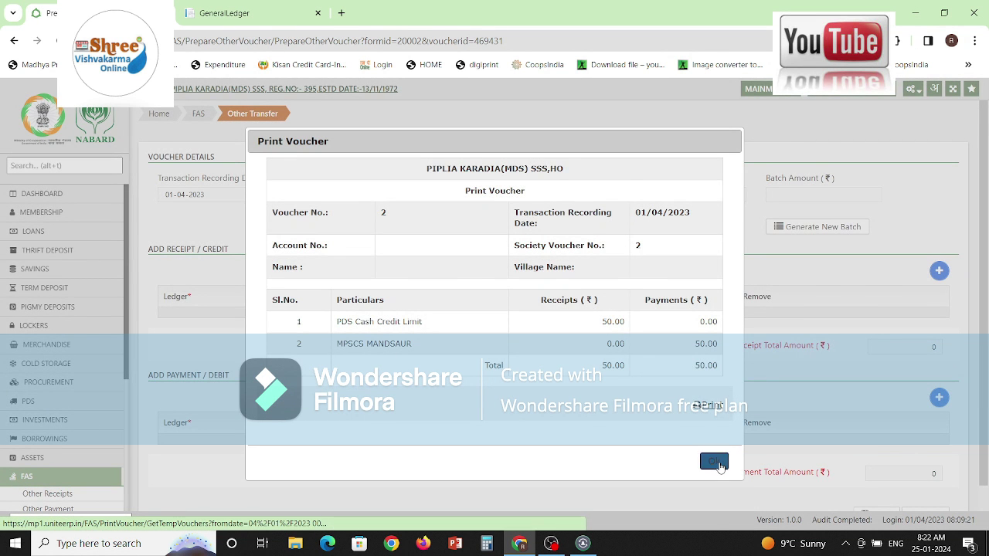
left_click(718, 466)
Step: Return to the dashboard and open the General Ledger report of the FAS module
left_click(63, 193)
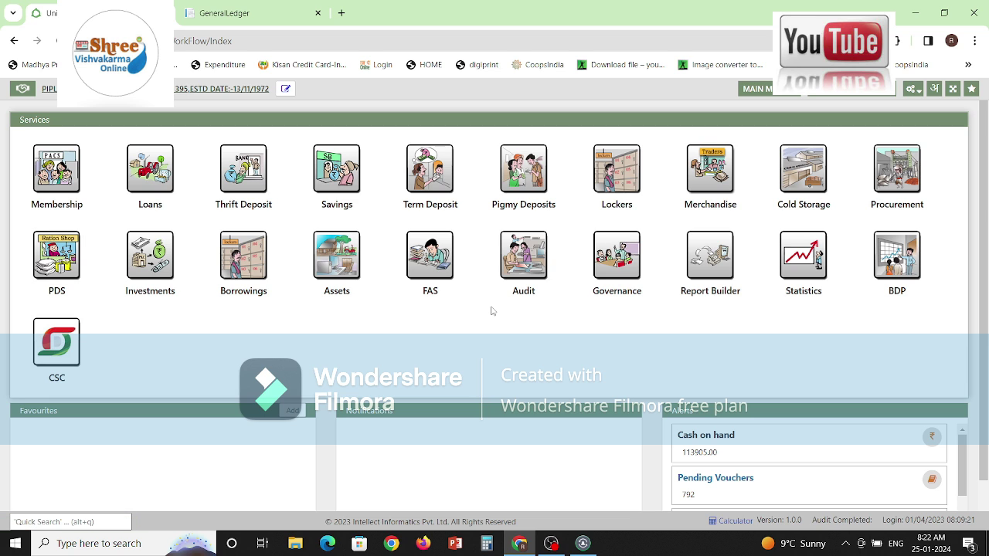
left_click(436, 293)
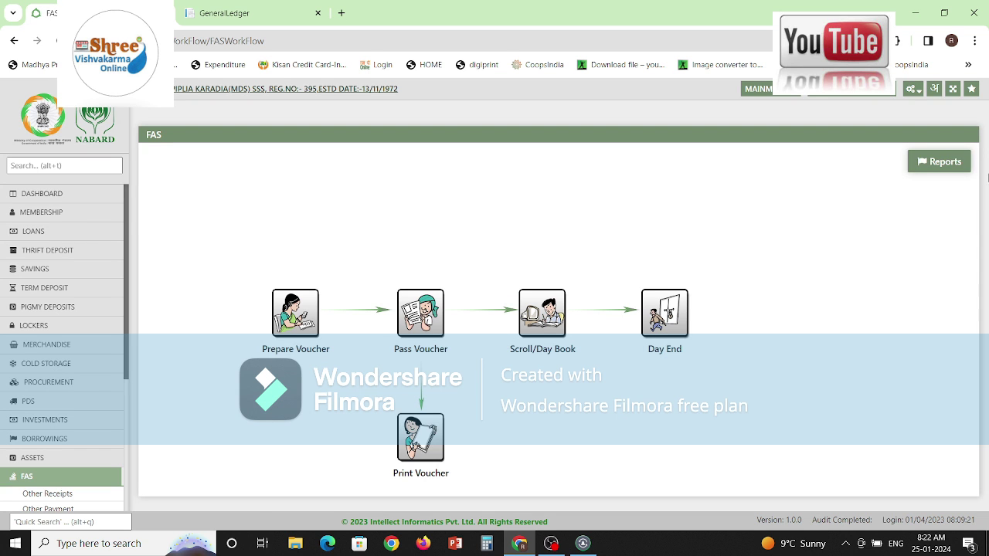
left_click(941, 162)
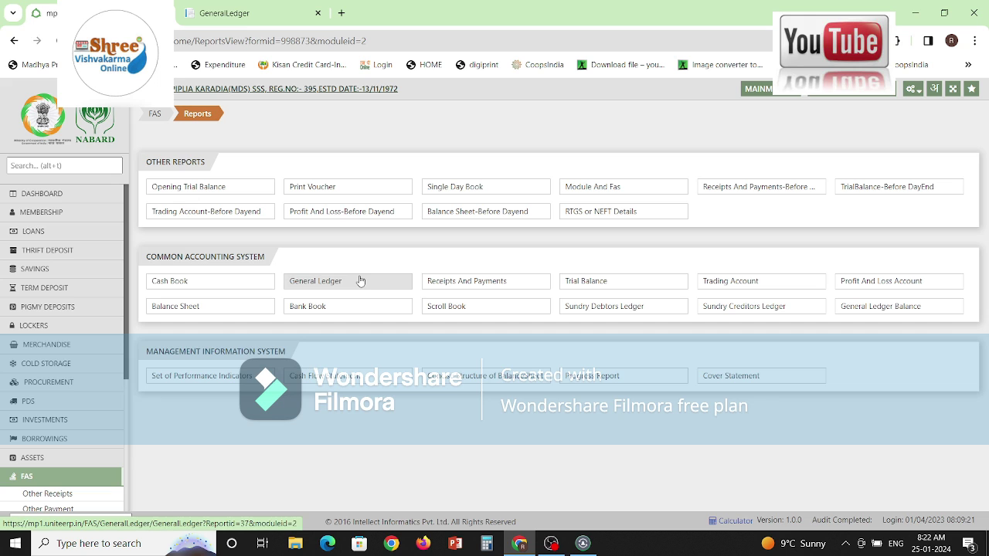
left_click(360, 280)
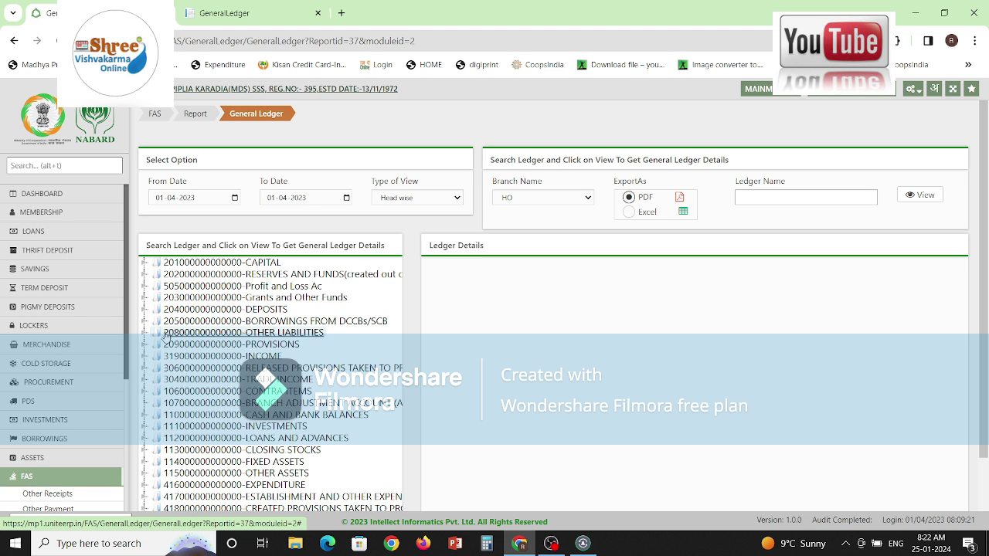
Step: View the general ledger PDF for MPSCS MANDSAUR under the sundry creditors of Other Liabilities and examine its credit, debit and closing amounts
left_click(145, 333)
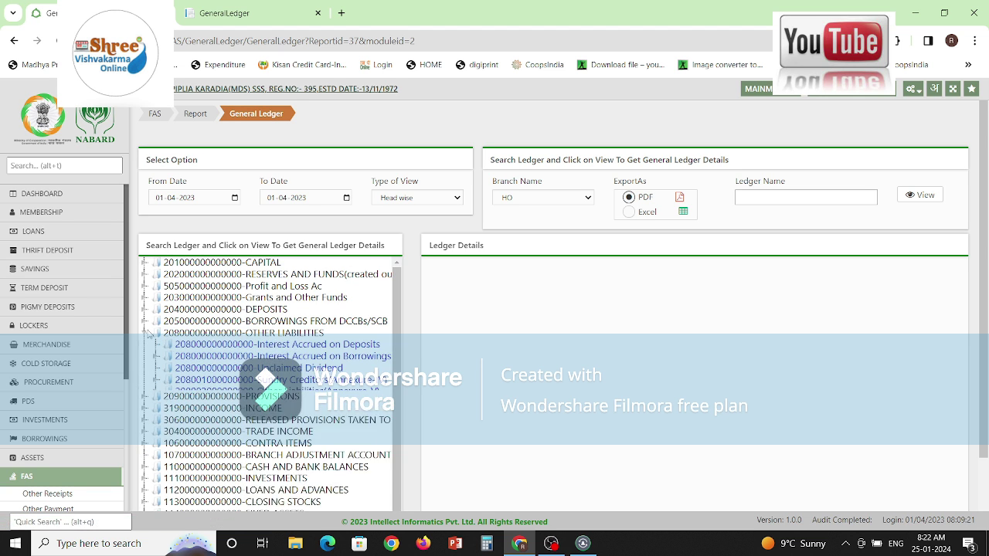
left_click(157, 380)
scroll(285, 363, "down", 3)
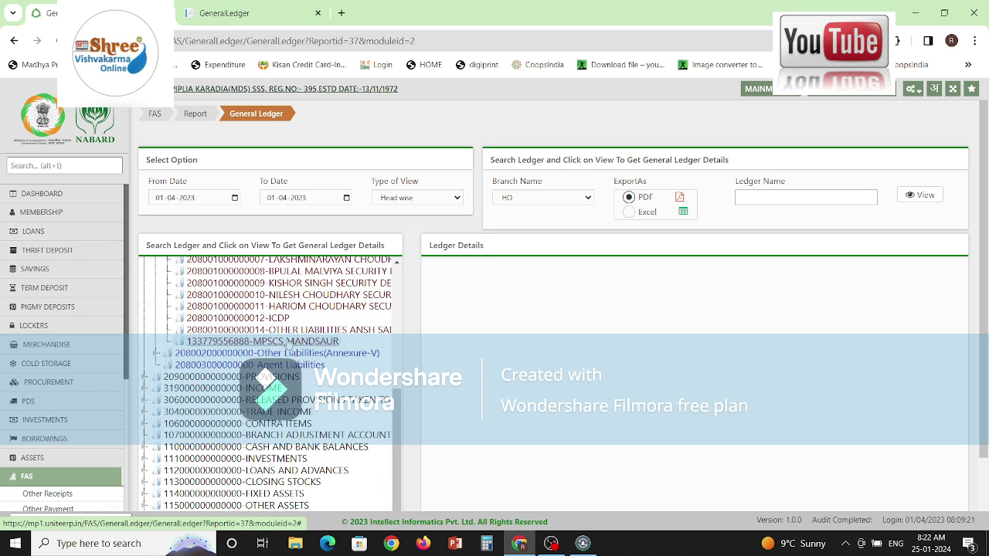
left_click(913, 201)
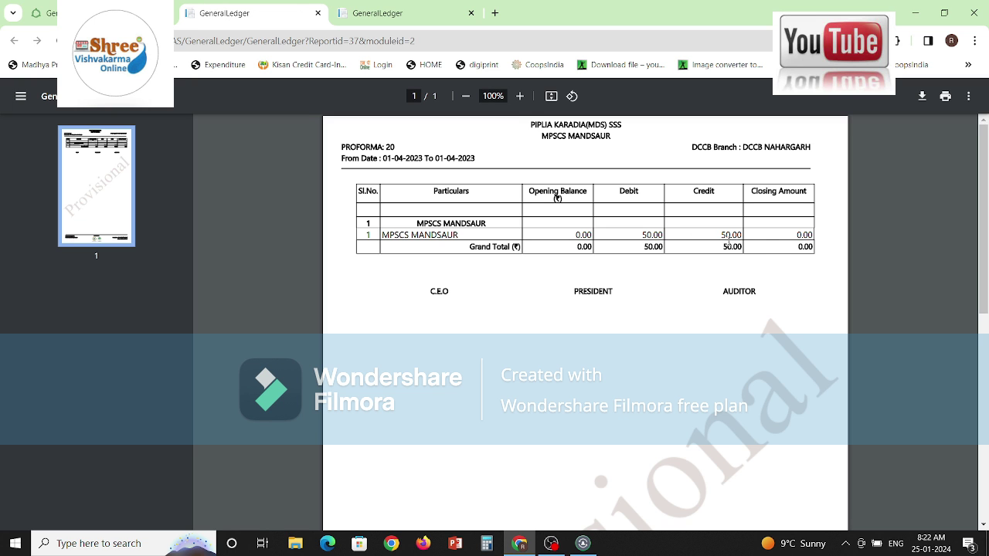
left_click_drag(744, 234, 723, 234)
left_click_drag(640, 235, 681, 235)
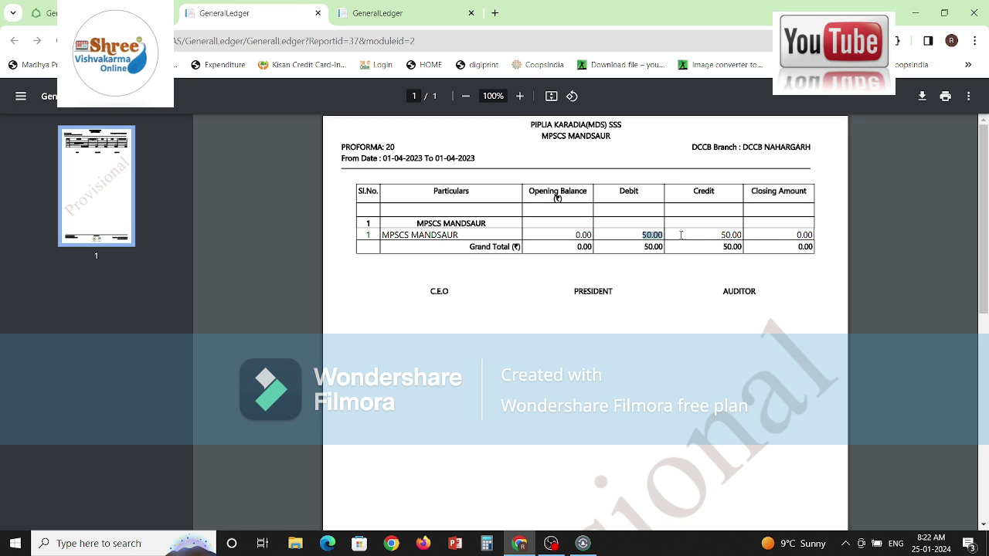
left_click(809, 235)
Step: Leave the ledger PDF and open the Sales page of the PDS module from the dashboard
left_click(39, 13)
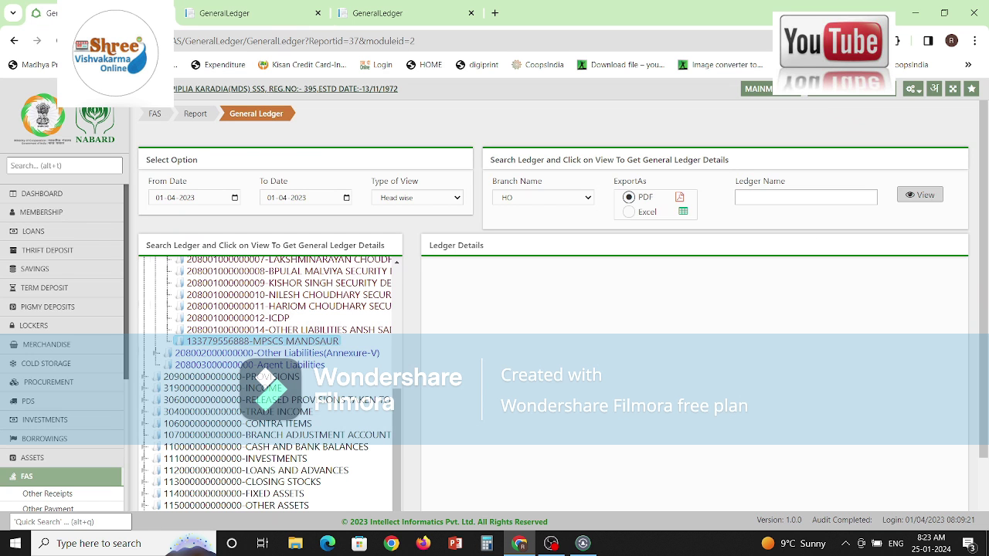
left_click(42, 193)
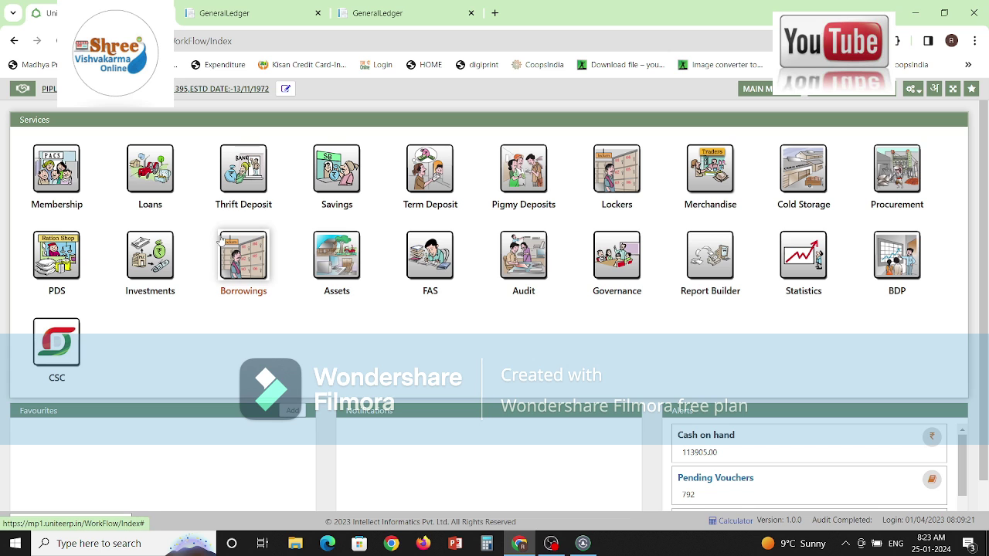
left_click(64, 292)
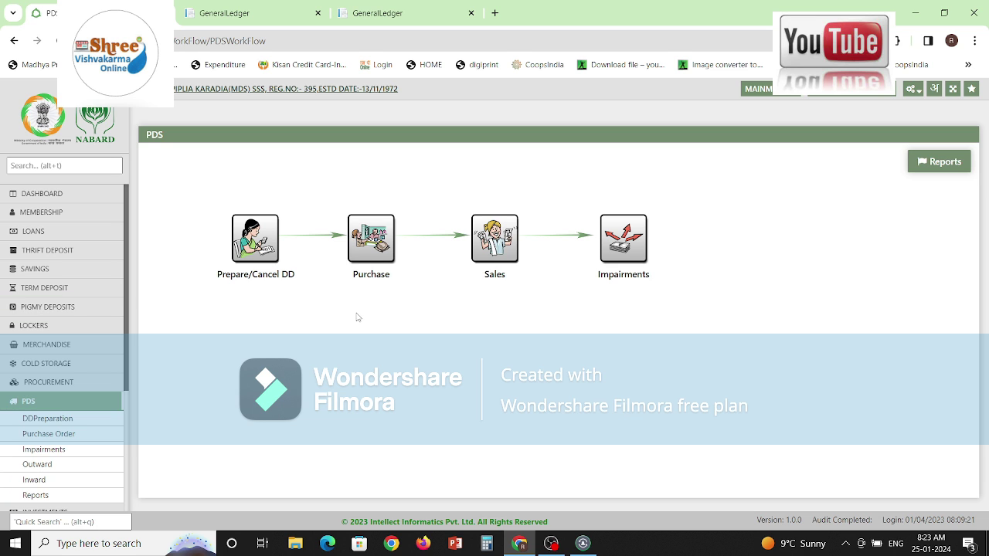
left_click(499, 278)
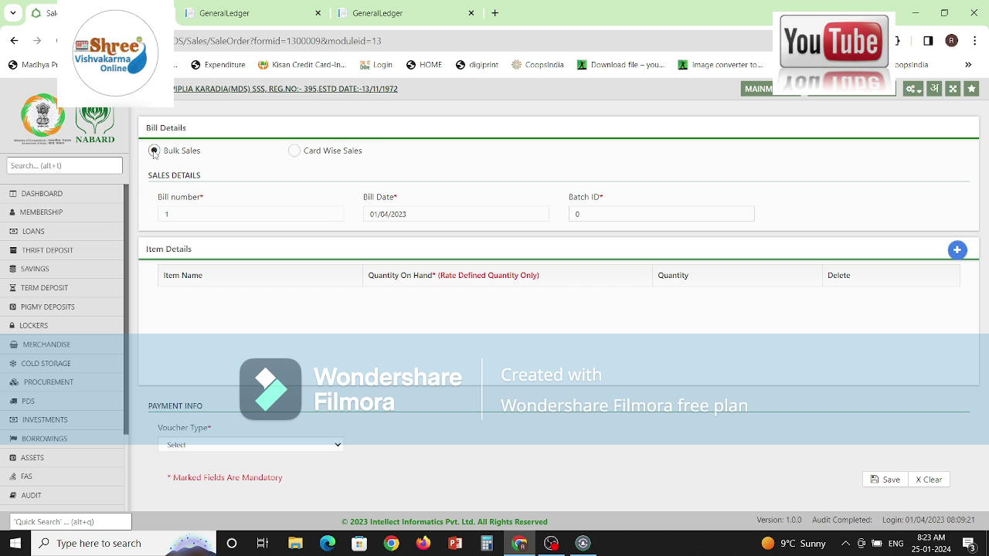
Step: Add a Wheat line with a quantity of 50 to the bulk sale's item details
left_click(956, 251)
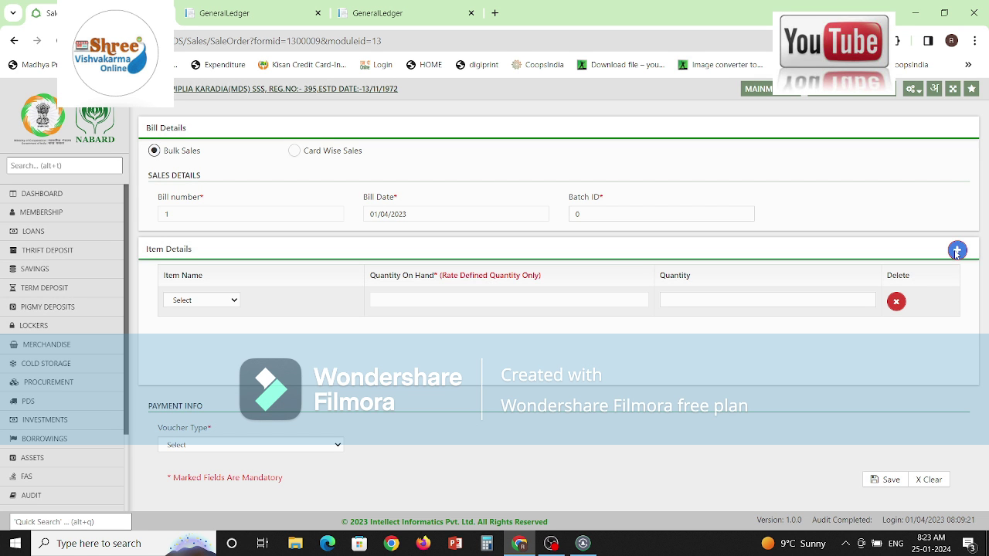
left_click(194, 301)
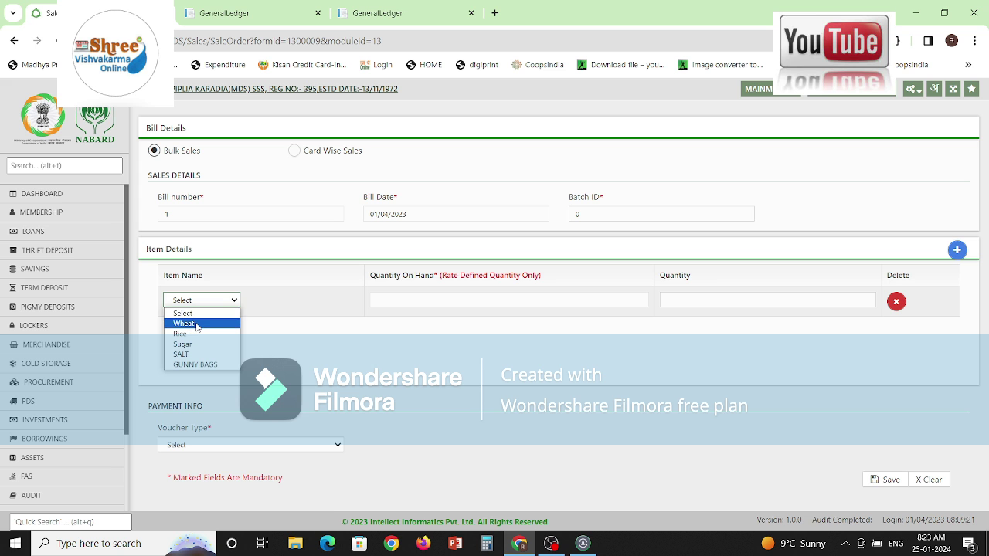
left_click(198, 325)
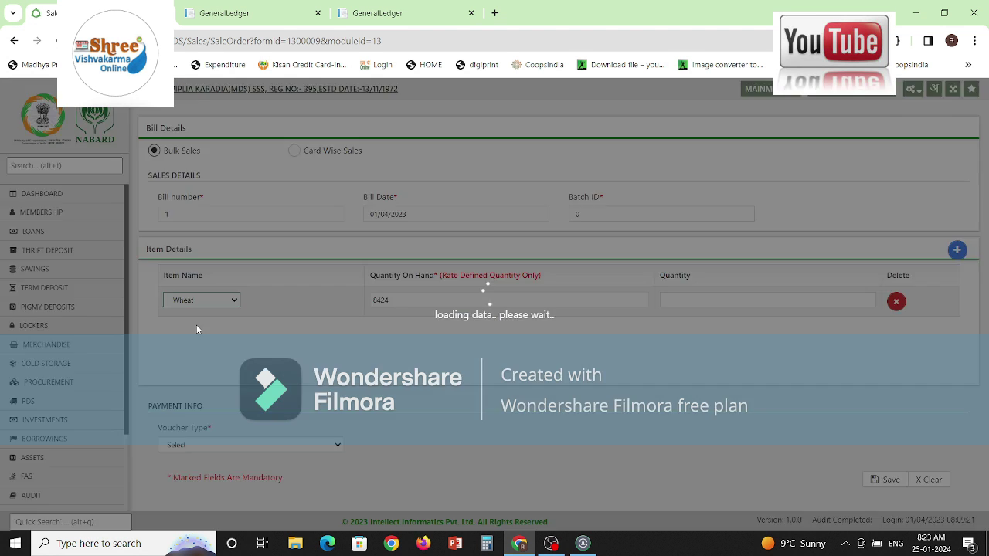
left_click(711, 302)
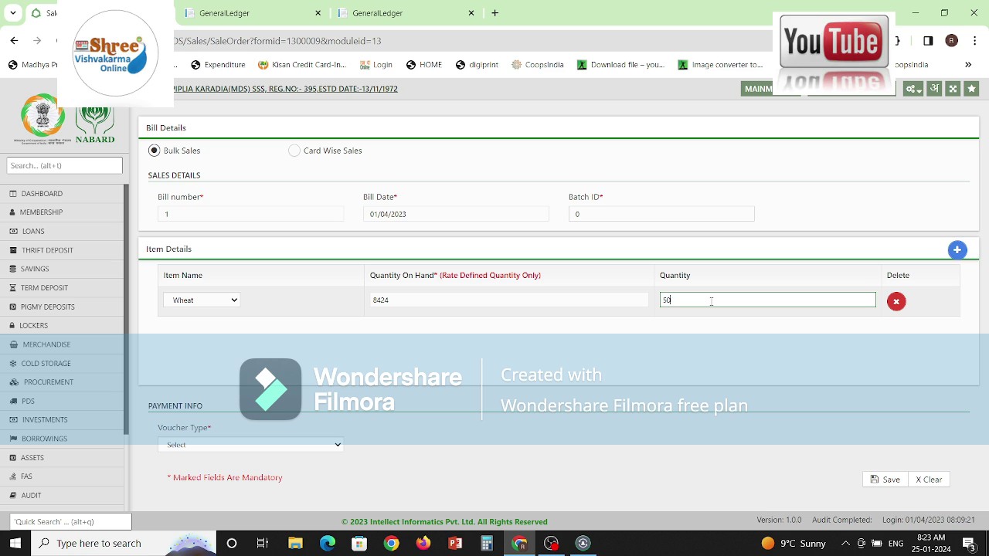
left_click(726, 337)
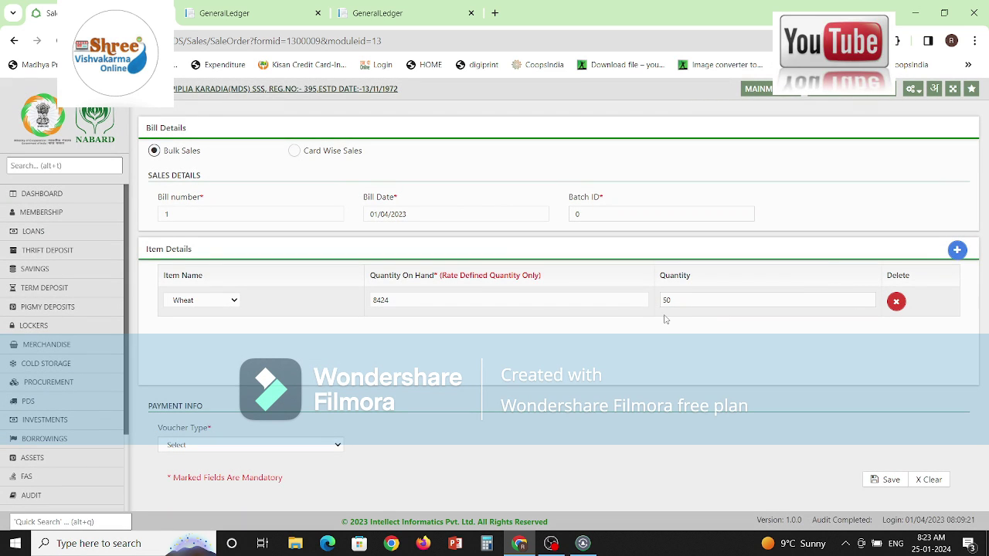
Step: Add a second item line for SALT with a quantity of 10
left_click(957, 249)
left_click(190, 332)
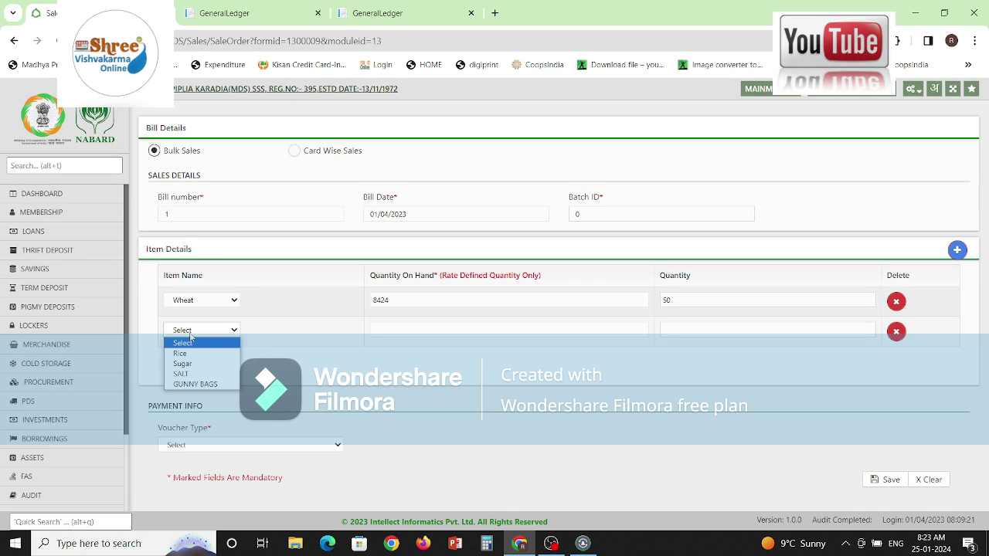
left_click(193, 374)
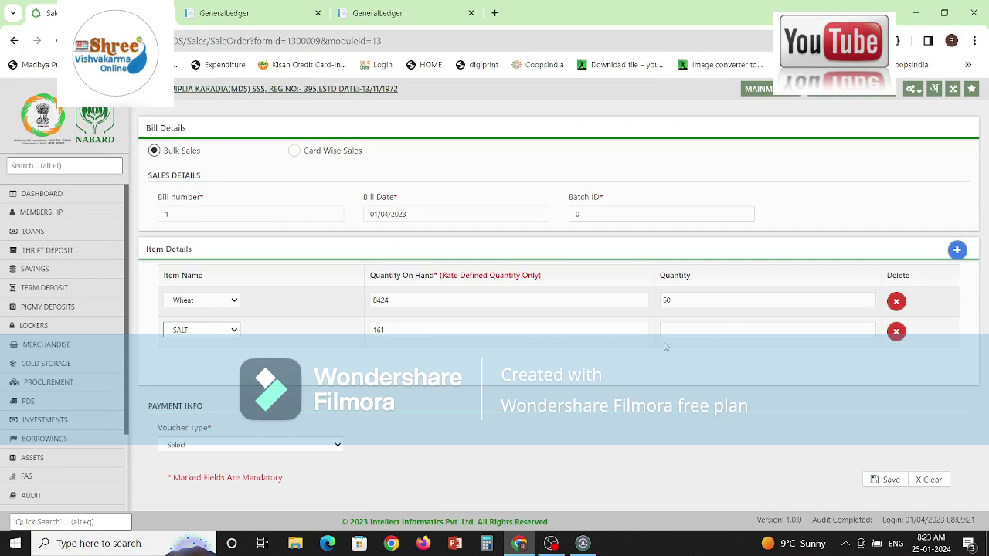
left_click(720, 331)
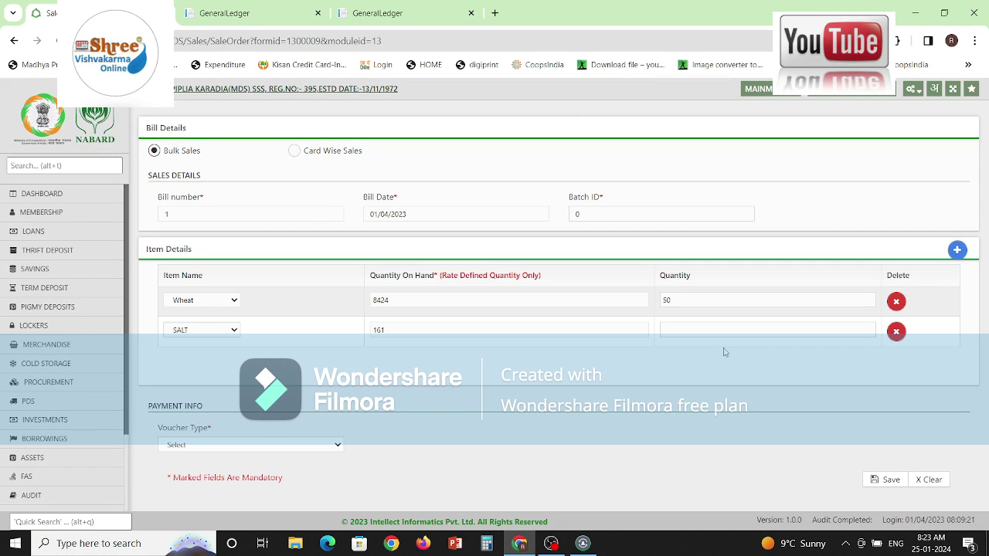
left_click(697, 330)
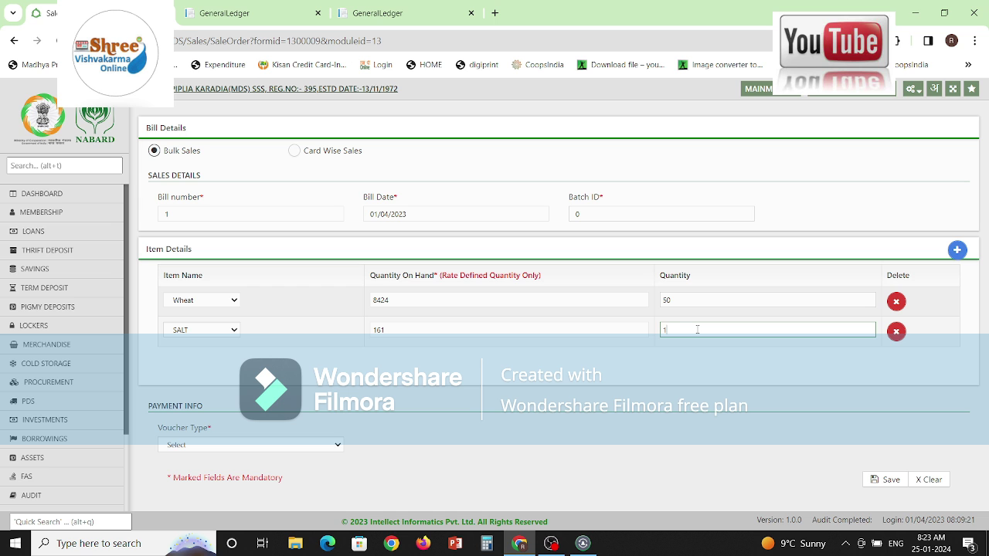
type("10")
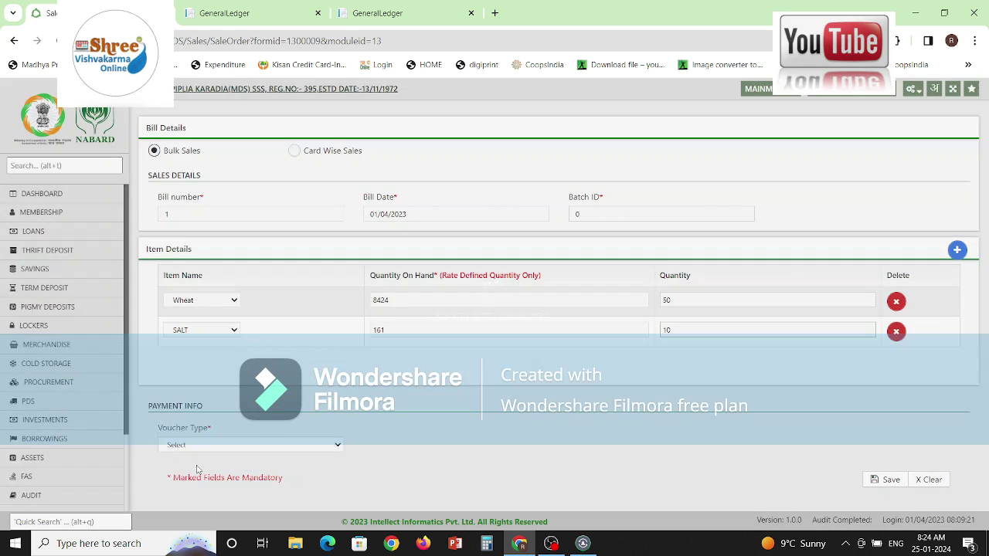
Step: Set the sale's voucher type to Cash and submit the bill to review its sale confirmation details
left_click(191, 447)
left_click(184, 469)
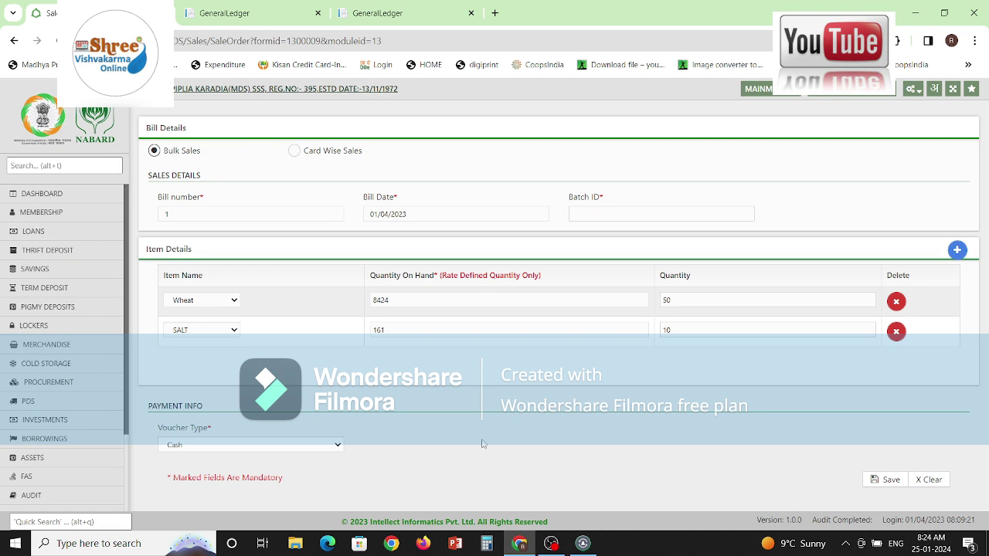
left_click(886, 480)
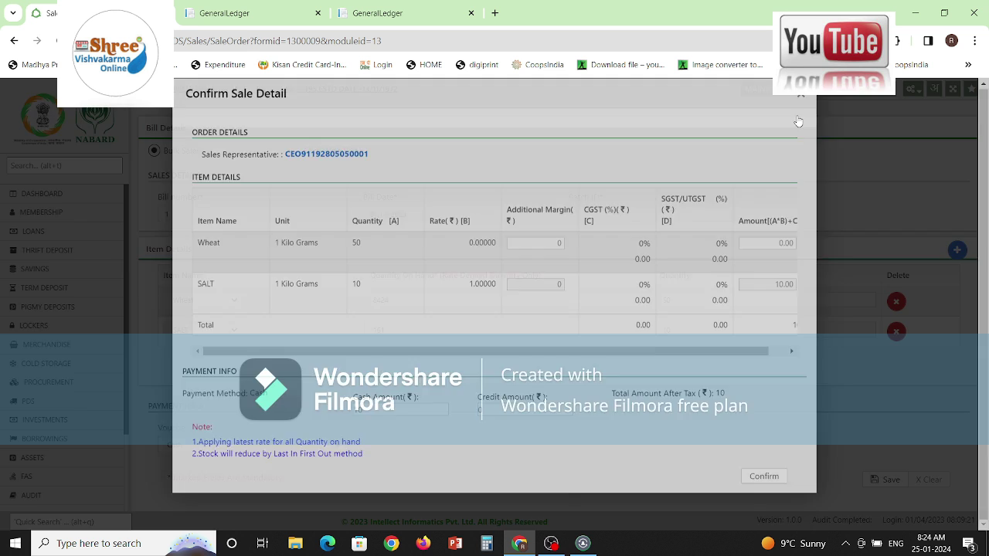
Step: Close the sale confirmation without confirming it and return to the dashboard
left_click(800, 112)
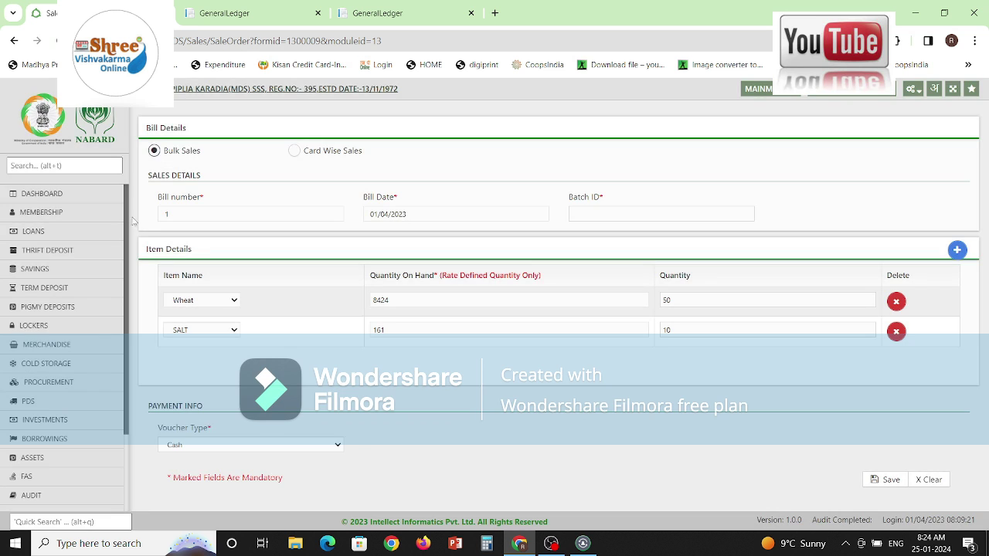
left_click(79, 191)
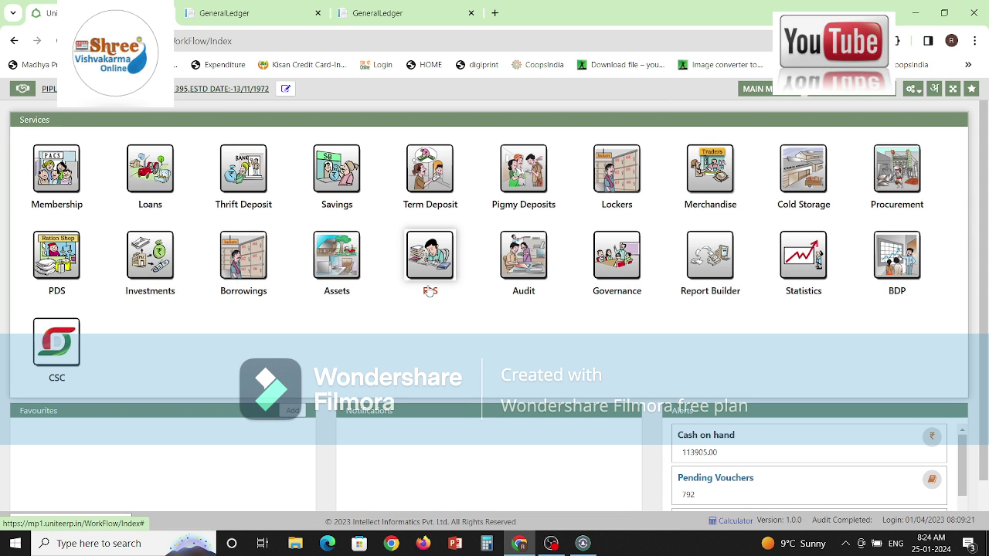
left_click(552, 543)
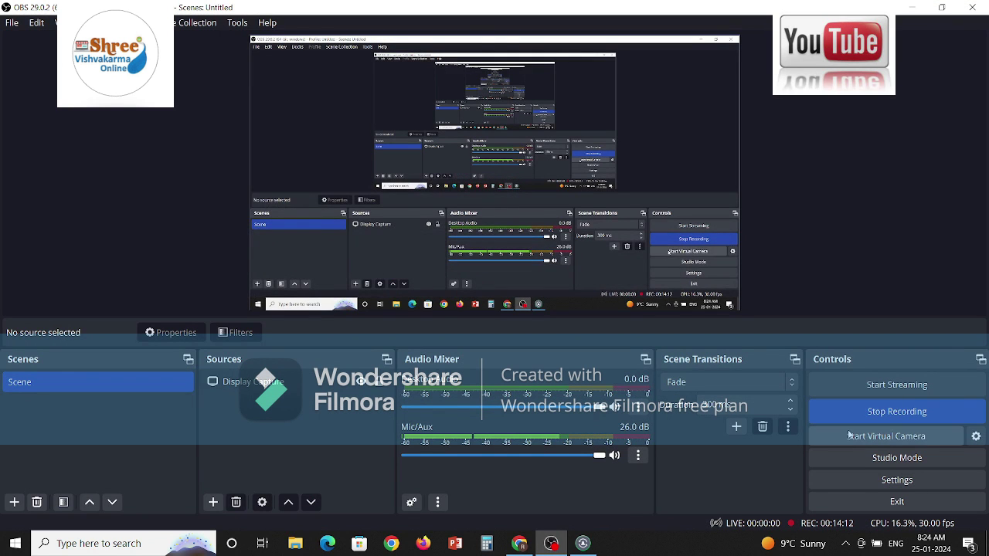